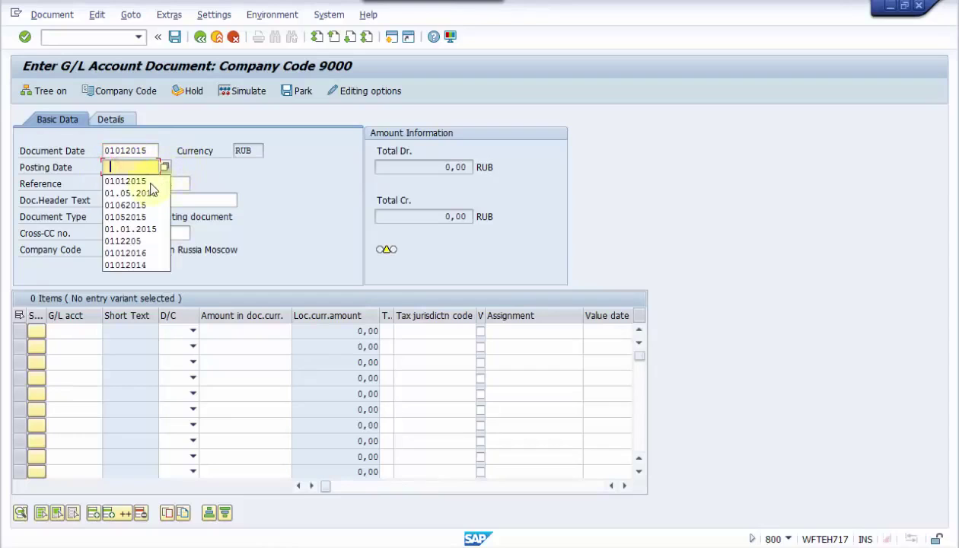
# - Set the posting date to 01012015 and enter G/L accounts 31001500, 31001500 and INITIAL0 in the first three item lines
pyautogui.click(150, 184)
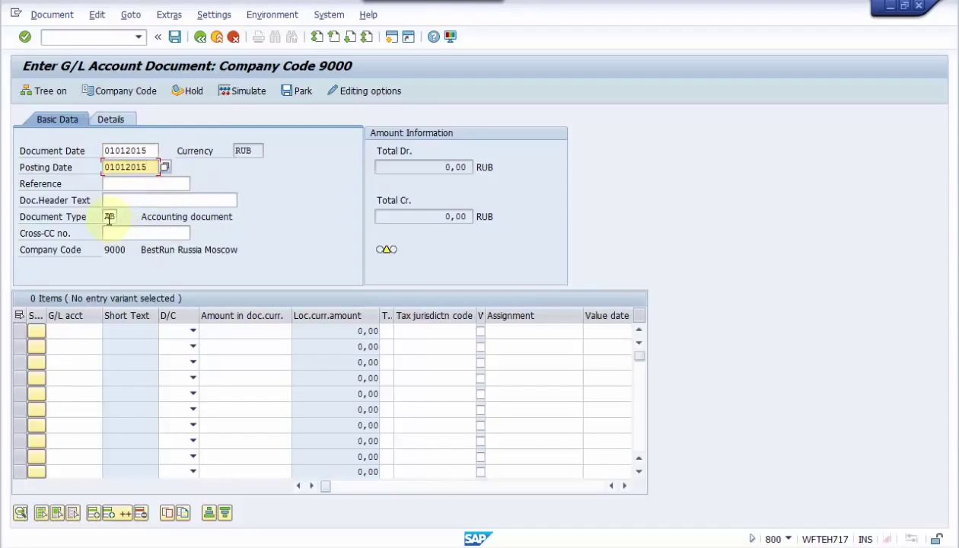
pyautogui.click(111, 217)
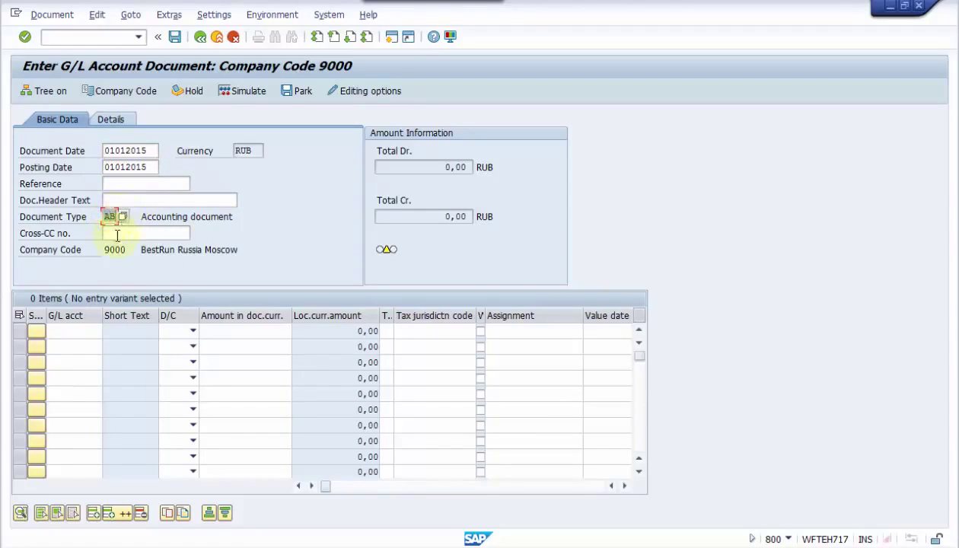
pyautogui.click(58, 335)
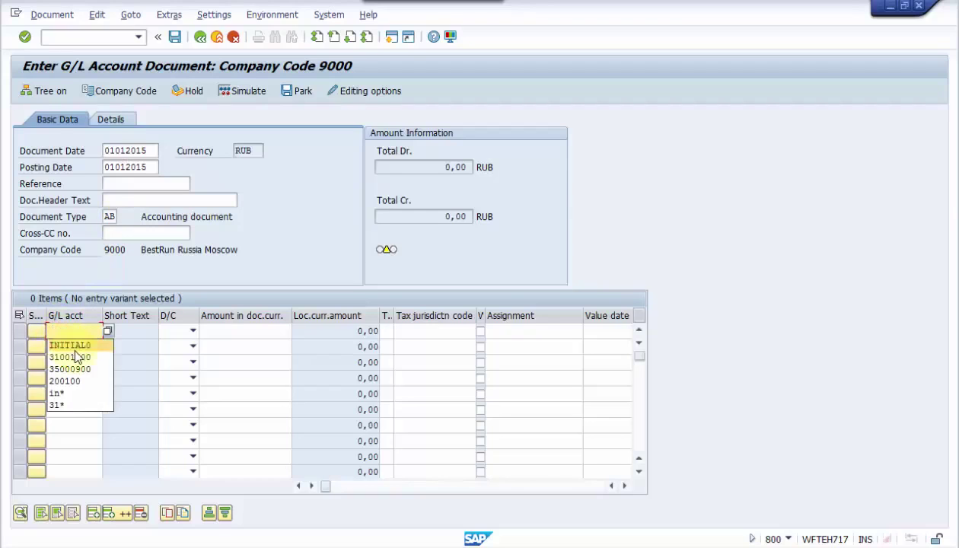
pyautogui.click(77, 350)
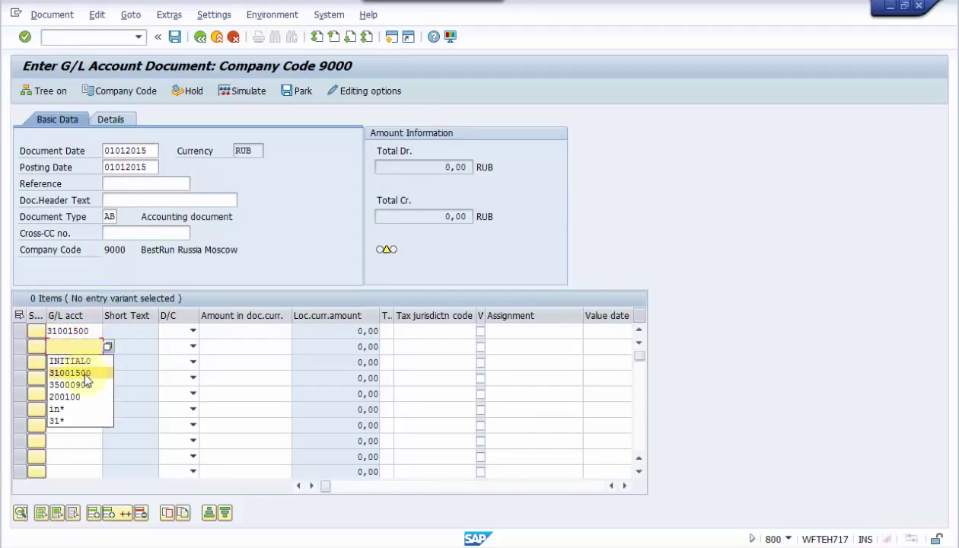
pyautogui.click(84, 373)
pyautogui.click(81, 364)
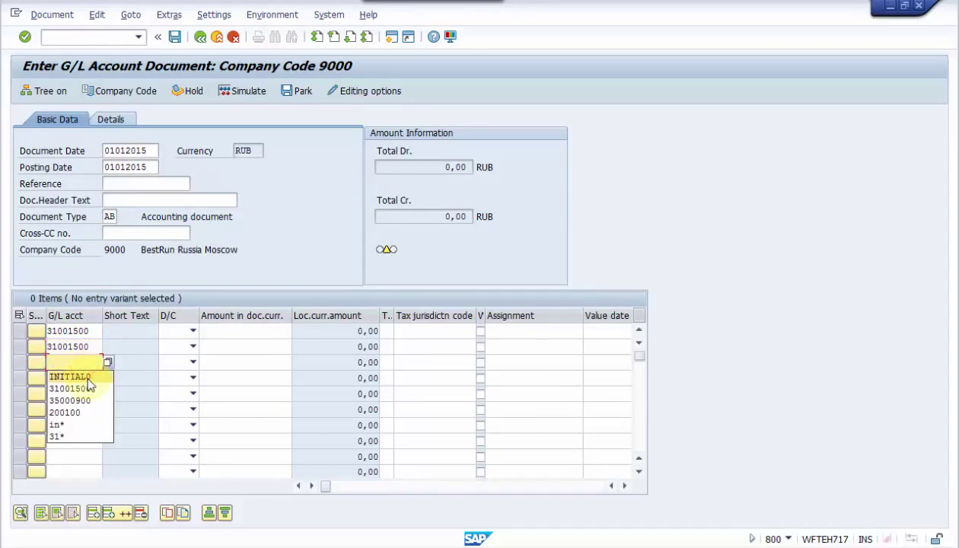
pyautogui.click(86, 377)
# - Mark the two 31001500 lines as debit and the INITIAL0 line as credit
pyautogui.click(193, 331)
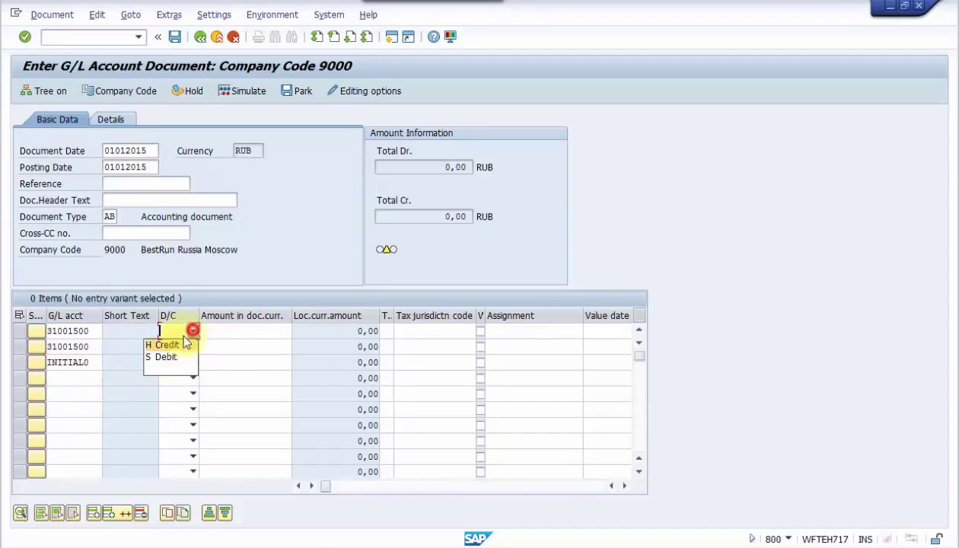
pyautogui.click(178, 356)
pyautogui.click(192, 347)
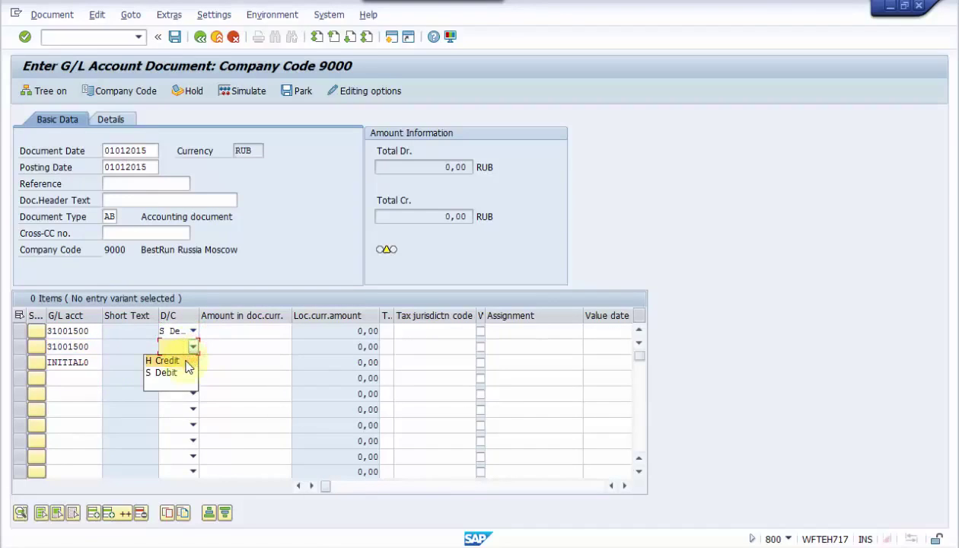
pyautogui.click(186, 372)
pyautogui.click(191, 363)
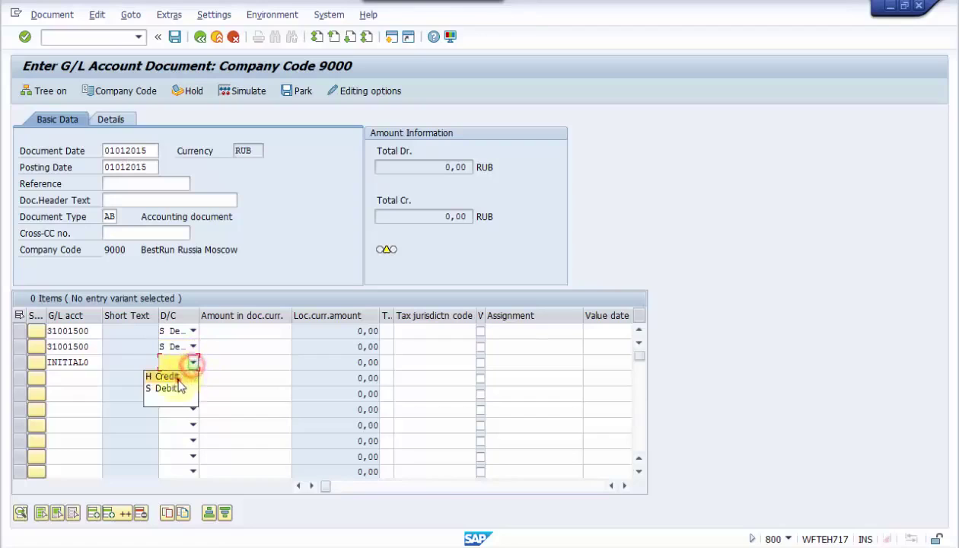
pyautogui.click(176, 375)
# - Enter document-currency amounts of 300 and 400 on the two debit lines and 700 on the credit line
pyautogui.click(253, 330)
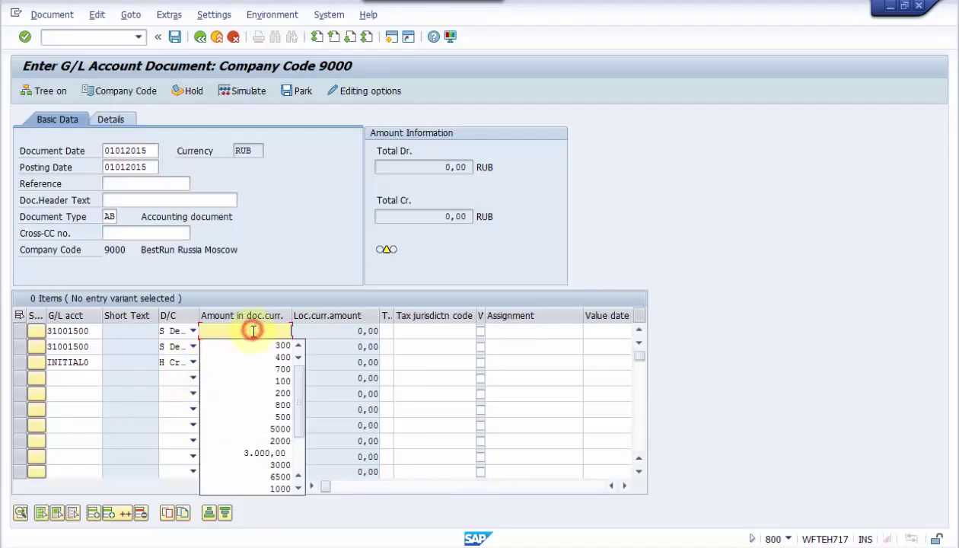
pyautogui.click(258, 346)
pyautogui.click(260, 348)
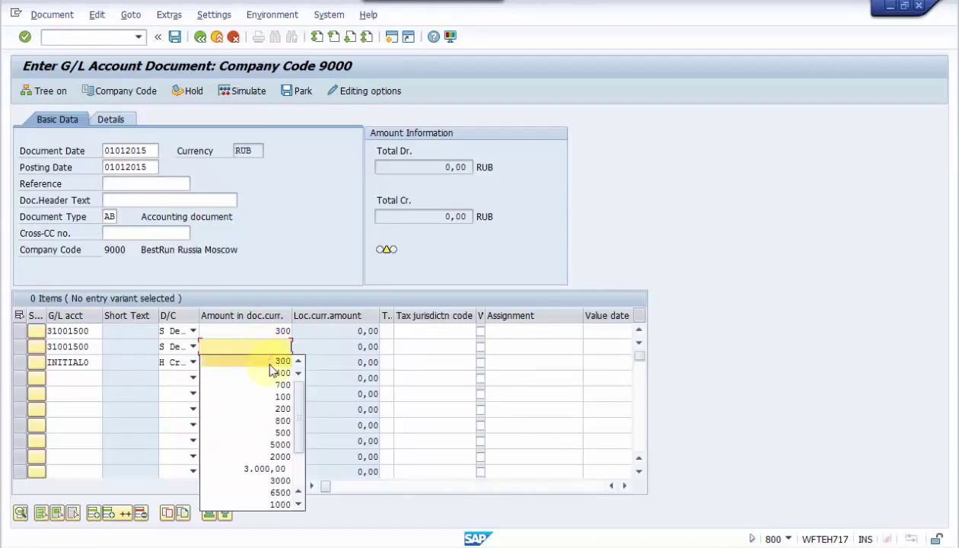
pyautogui.click(271, 365)
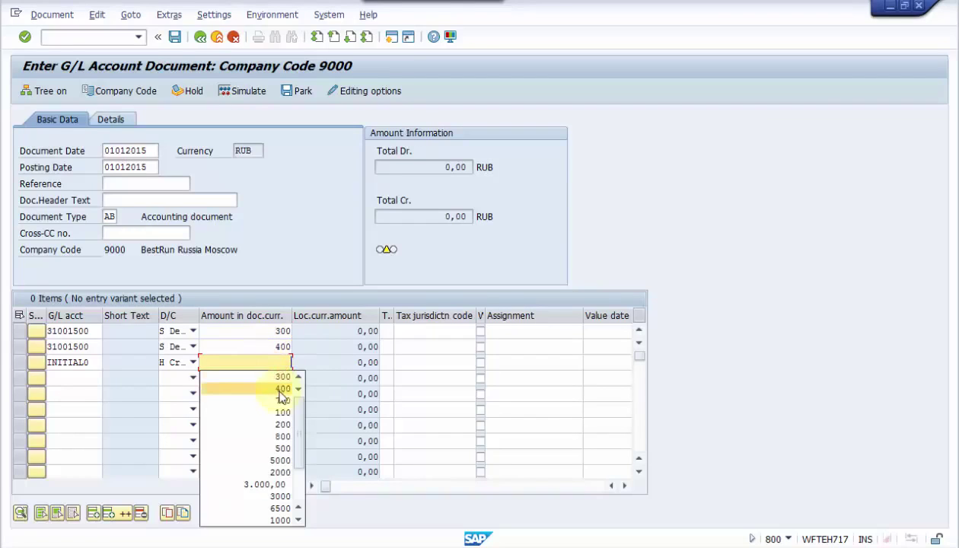
pyautogui.click(278, 394)
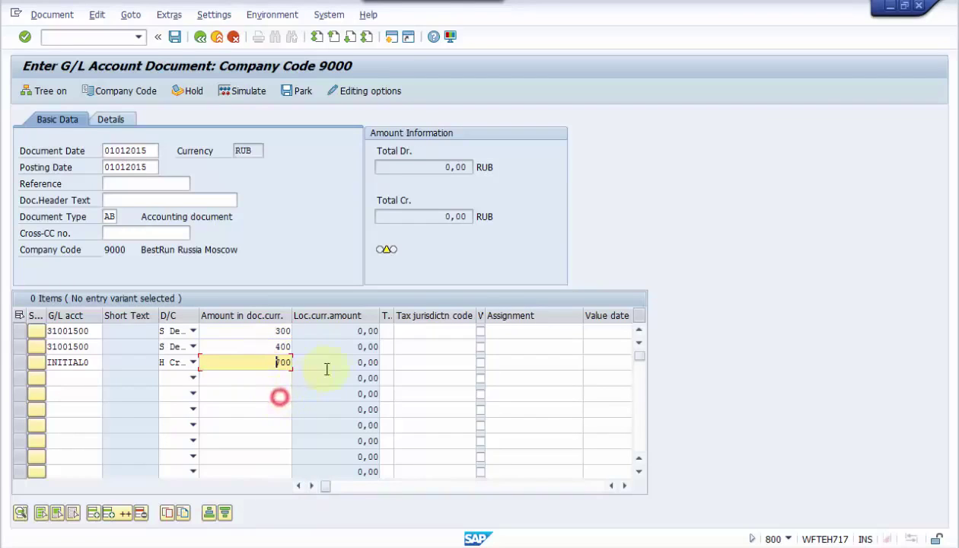
# - Assign cost center 3150 to the first 31001500 line and 2100 to the second
pyautogui.moveTo(328, 487); pyautogui.dragTo(356, 487)
pyautogui.click(433, 331)
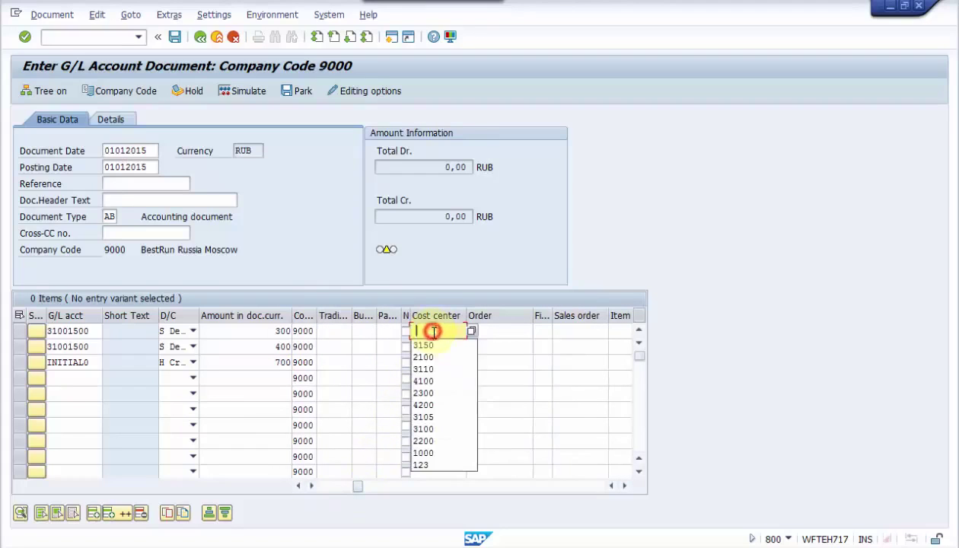
pyautogui.click(436, 347)
pyautogui.click(434, 347)
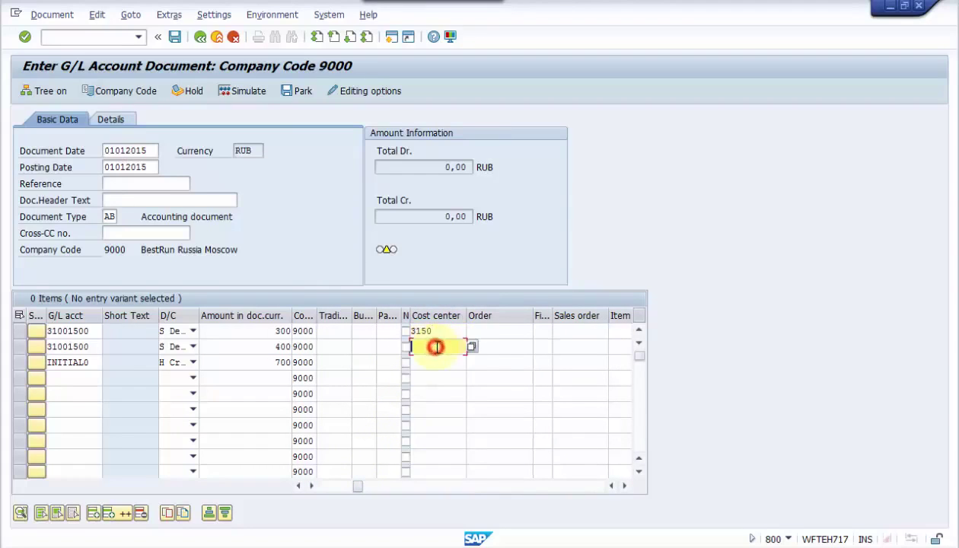
pyautogui.click(434, 373)
# - Run the general ledger simulation for the document, accepting the warnings about the posting year and tax code
pyautogui.click(61, 14)
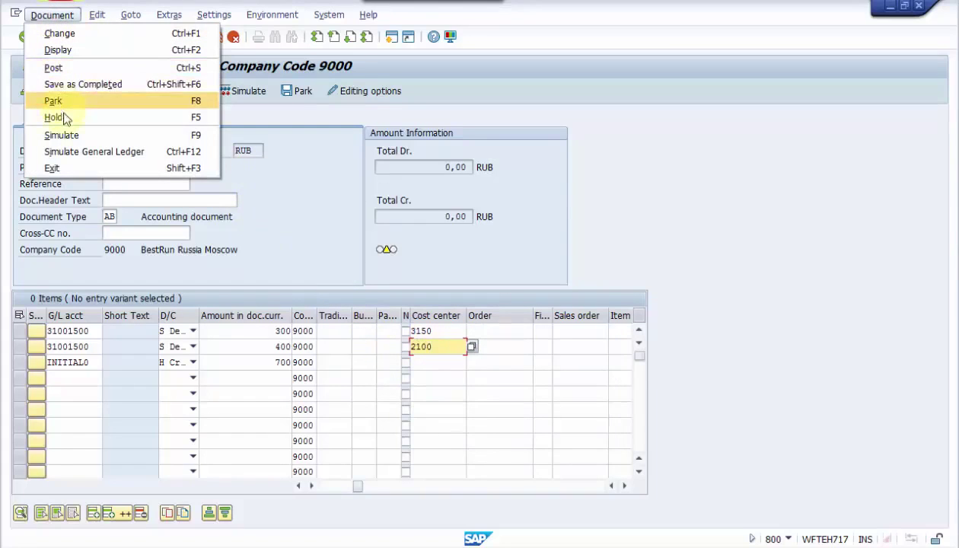
pyautogui.click(68, 152)
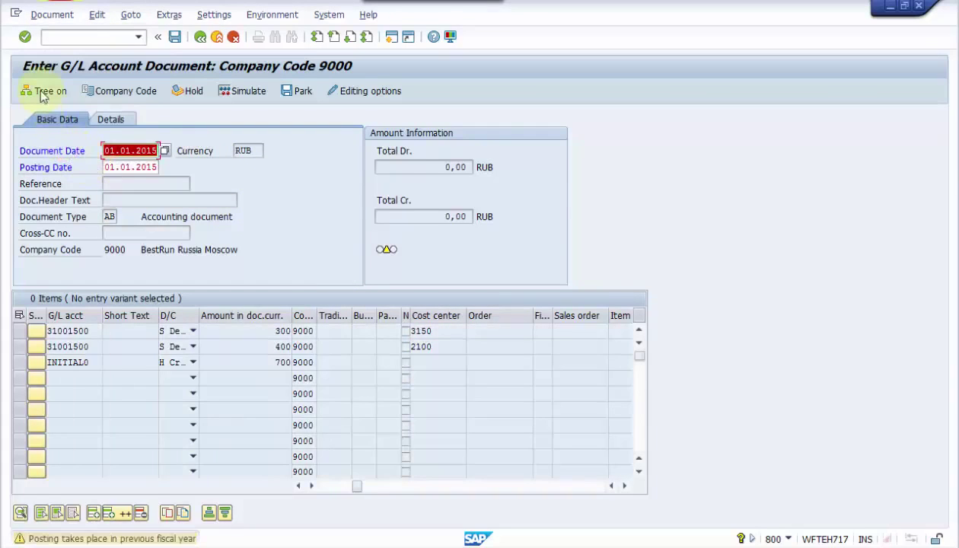
pyautogui.press('Return')
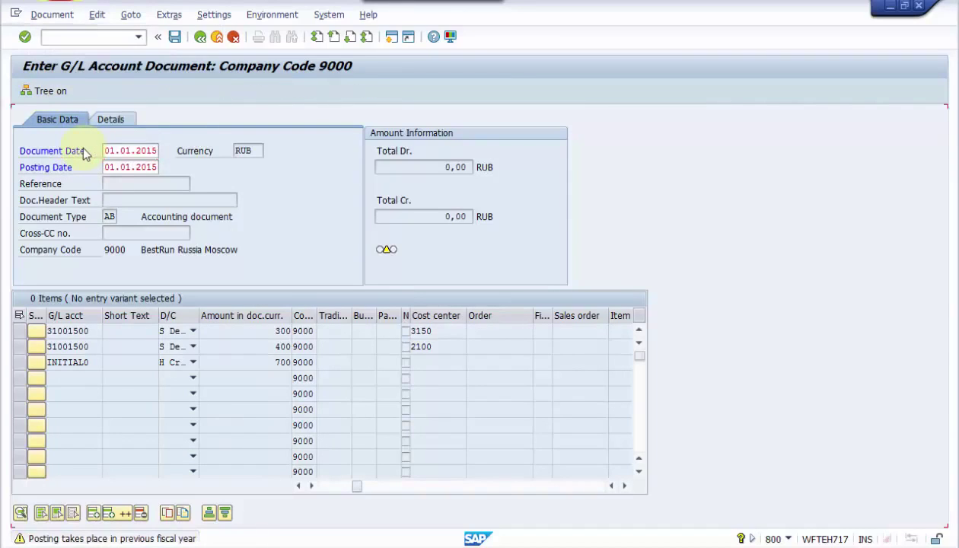
pyautogui.press('Return')
pyautogui.press('Return')
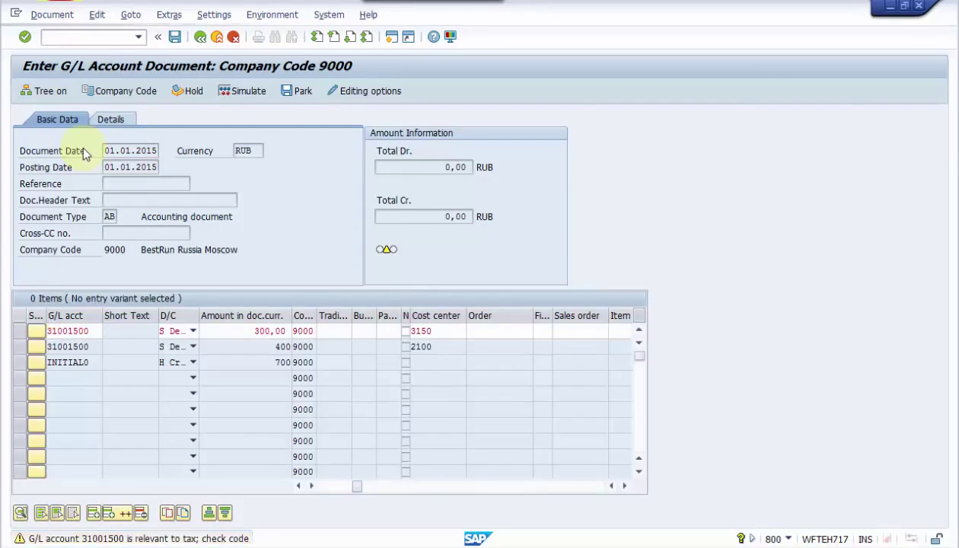
pyautogui.press('Return')
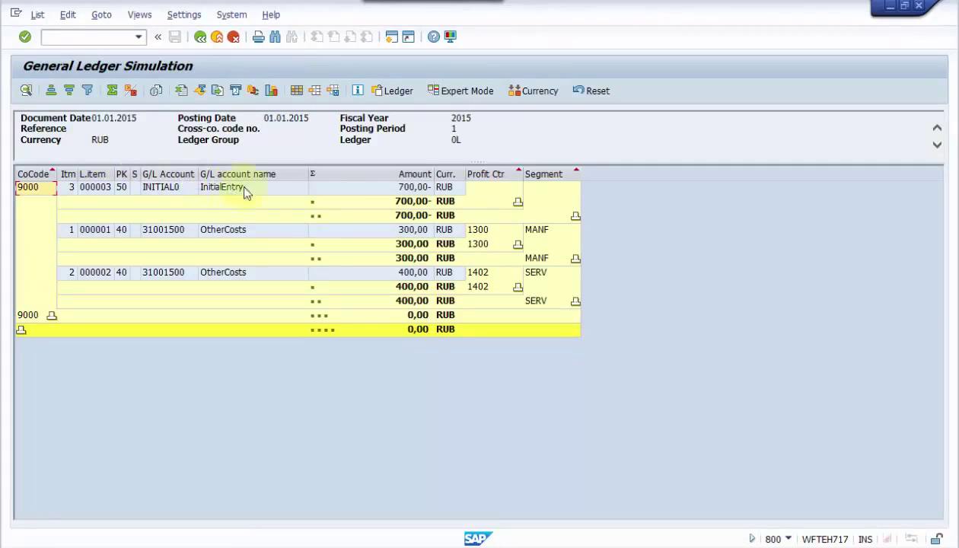
# - Widen the Profit Center and Segment columns and examine both fields on the INITIAL0 line
pyautogui.moveTo(525, 170); pyautogui.dragTo(677, 175)
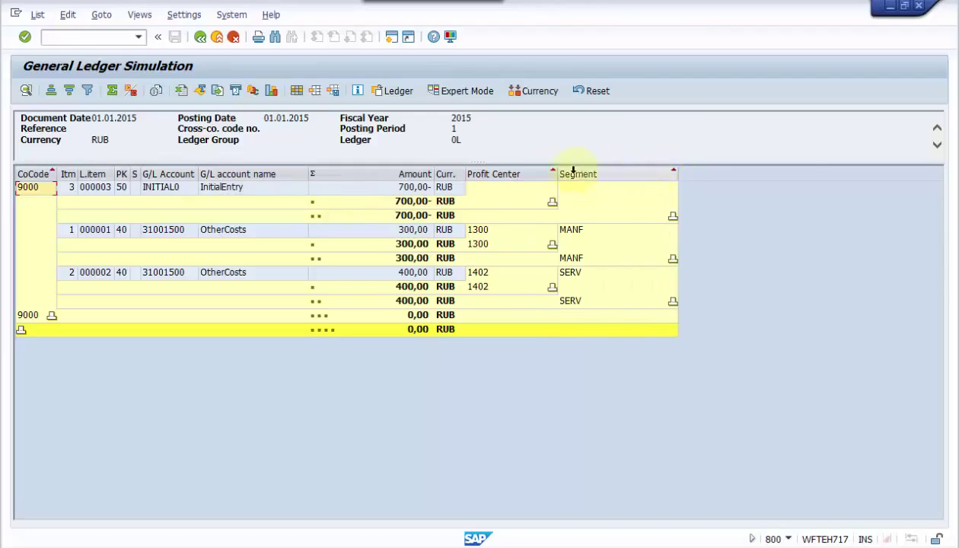
pyautogui.click(509, 171)
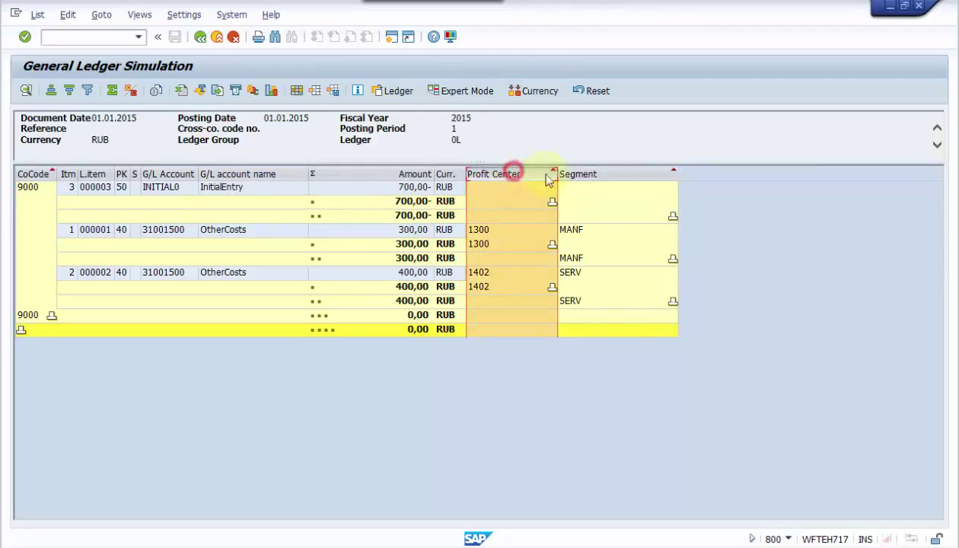
pyautogui.click(613, 171)
pyautogui.click(499, 188)
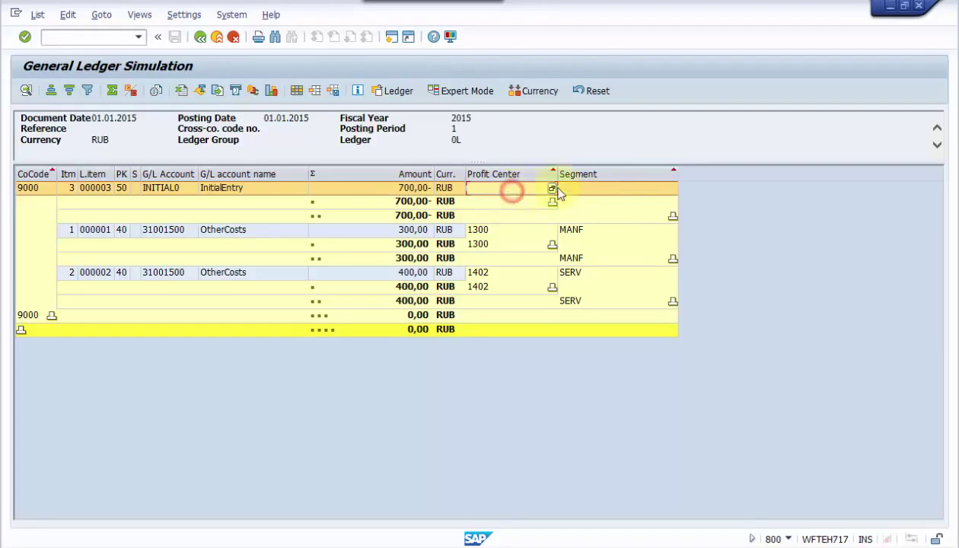
pyautogui.click(596, 190)
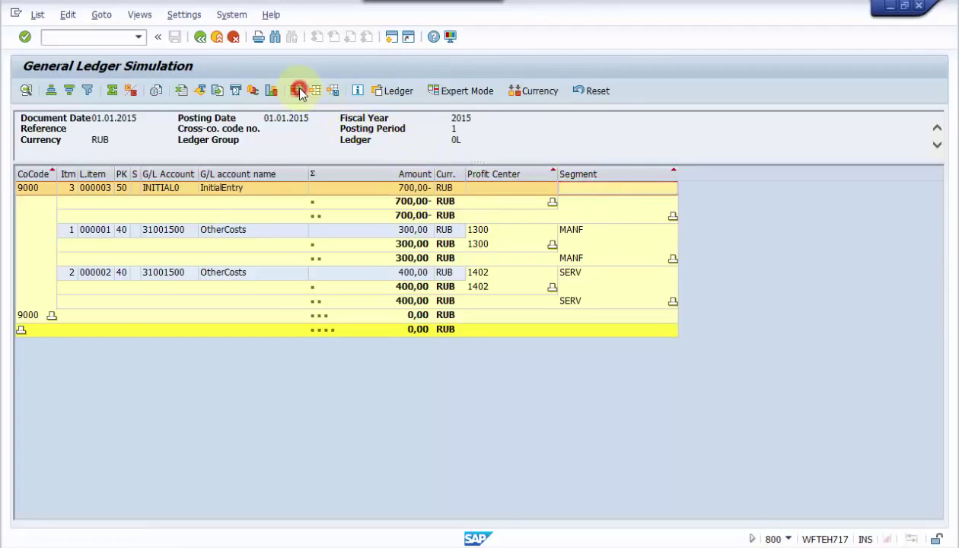
# - Change the simulation layout by removing Company code, Segment and Profit Center from the sort order
pyautogui.click(299, 91)
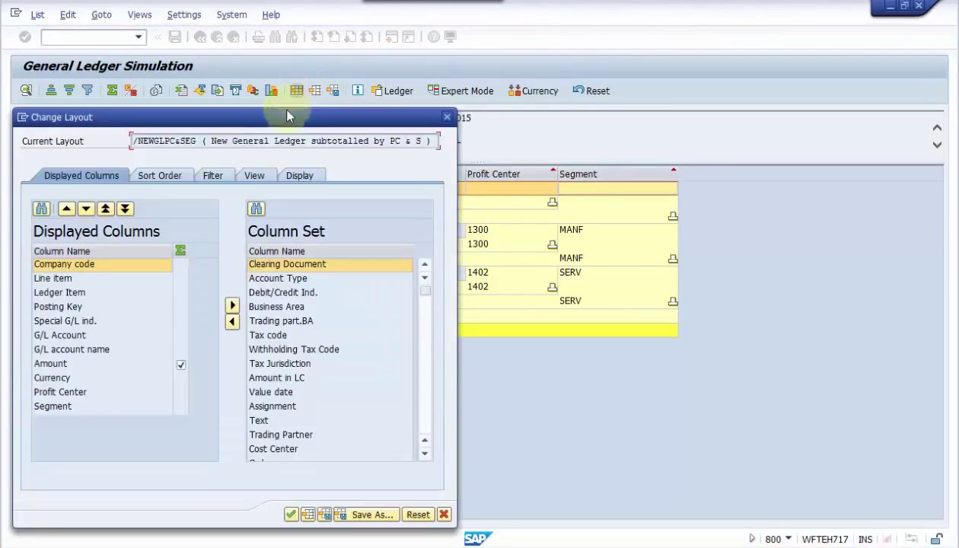
pyautogui.click(172, 179)
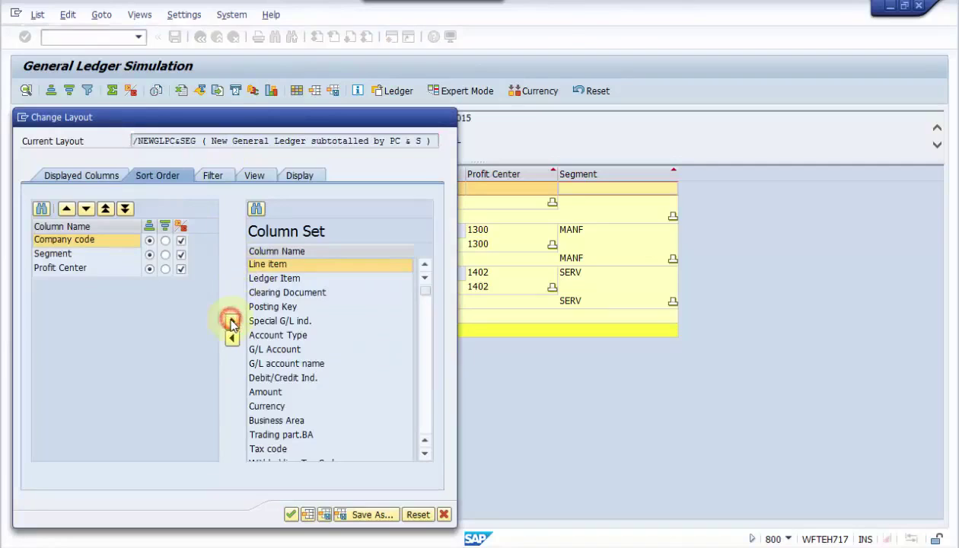
pyautogui.click(232, 322)
pyautogui.click(232, 322)
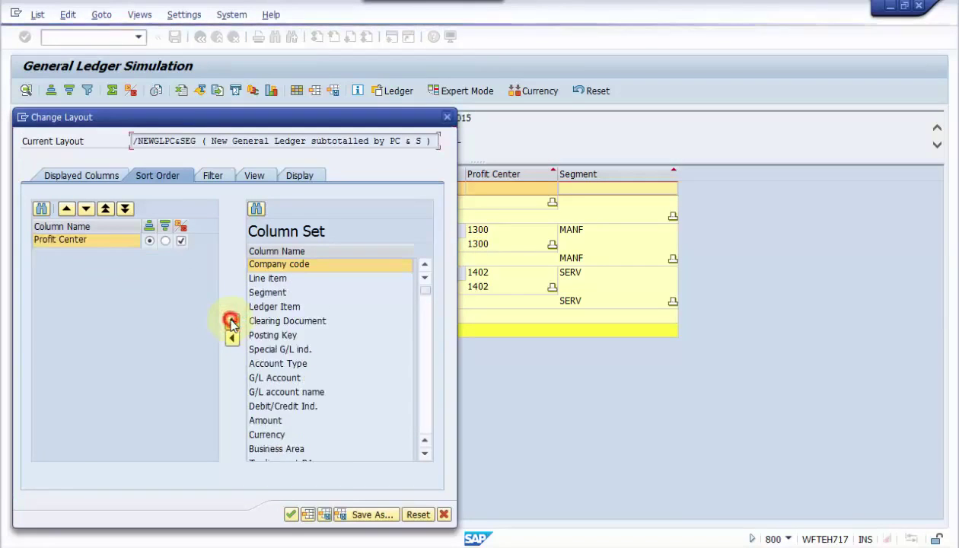
pyautogui.click(232, 321)
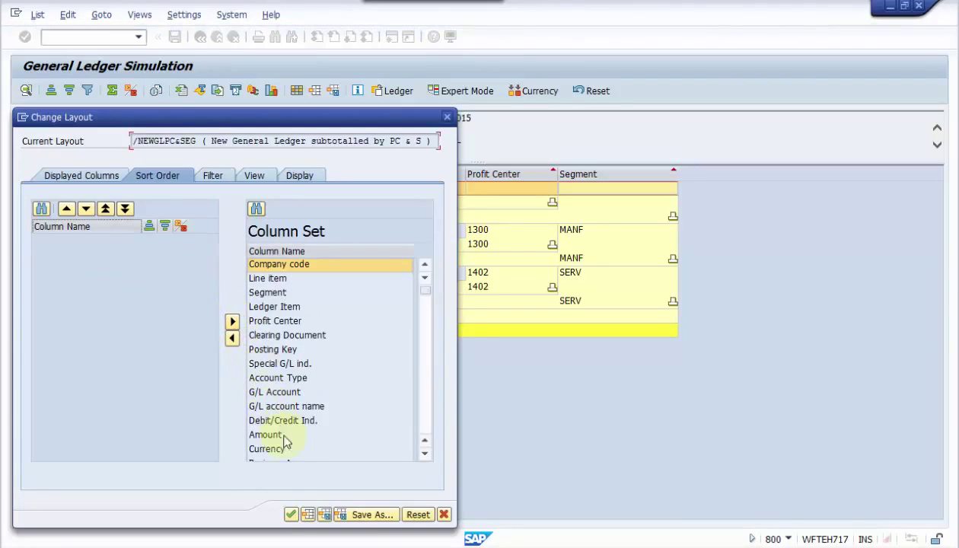
pyautogui.click(290, 515)
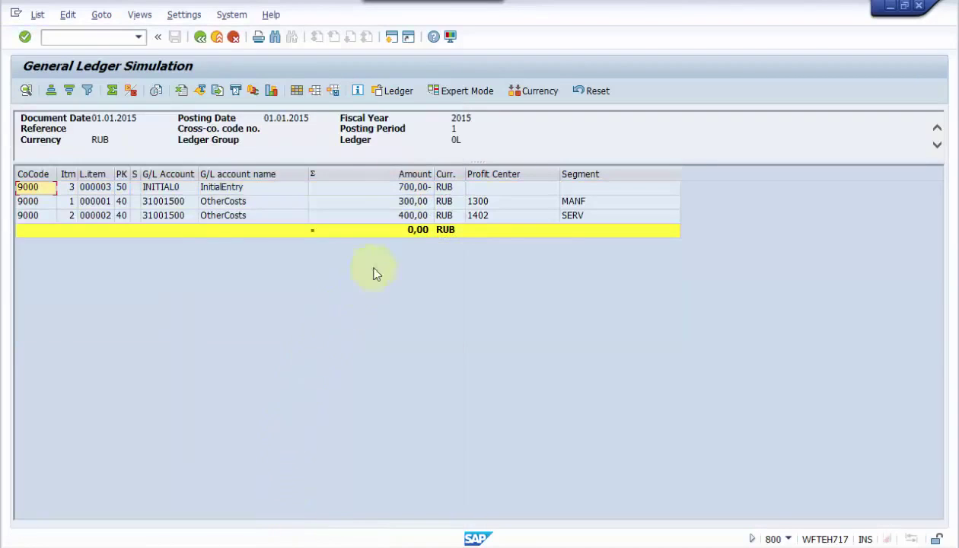
# - Examine the profit center and segment of both 31001500 lines, as well as the total amount
pyautogui.click(477, 202)
pyautogui.click(480, 216)
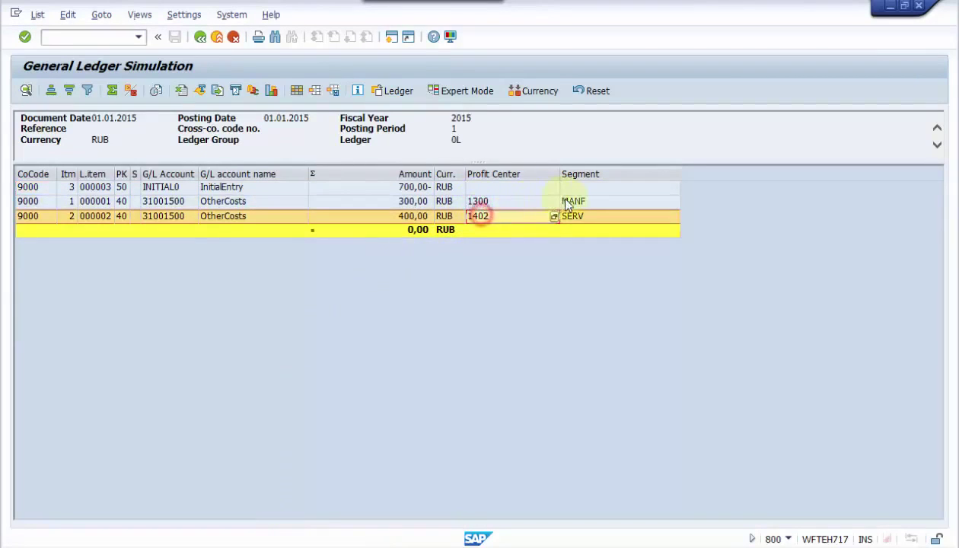
pyautogui.click(569, 201)
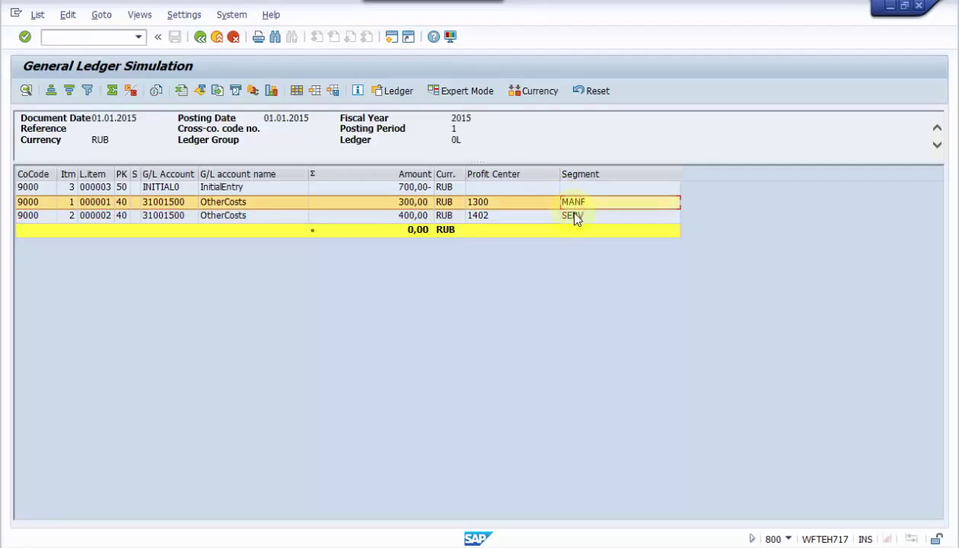
pyautogui.click(574, 216)
pyautogui.click(415, 230)
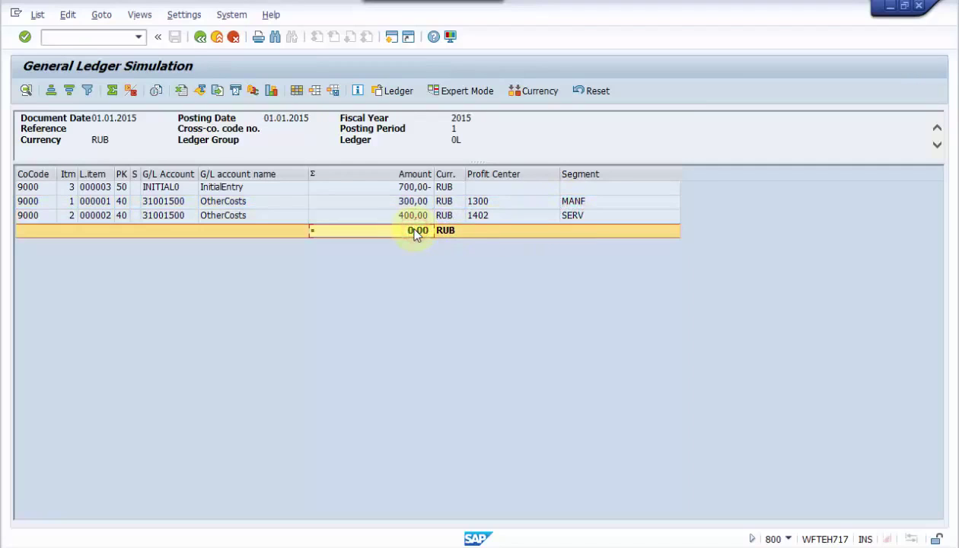
# - Open a new session and display the SAP Customizing Implementation Guide
pyautogui.click(392, 38)
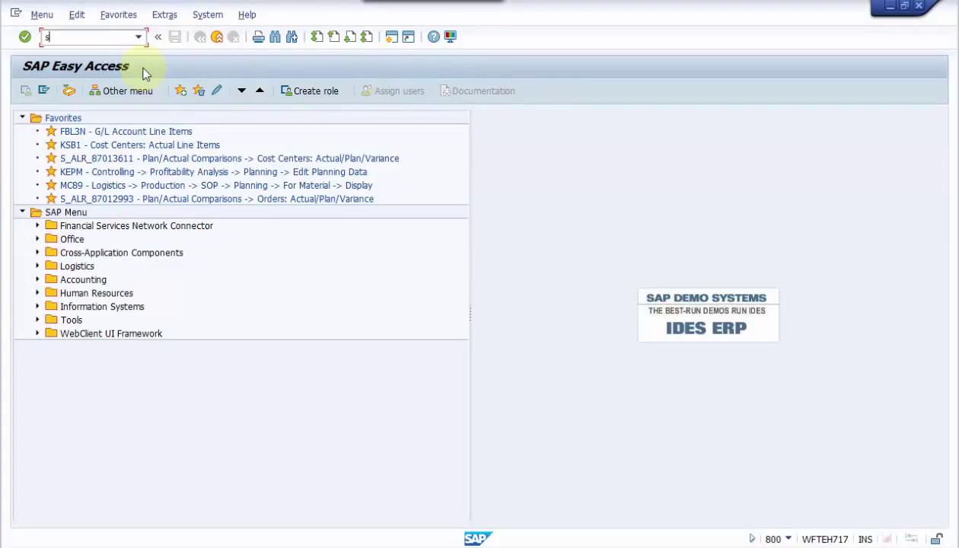
pyautogui.click(27, 37)
pyautogui.click(90, 90)
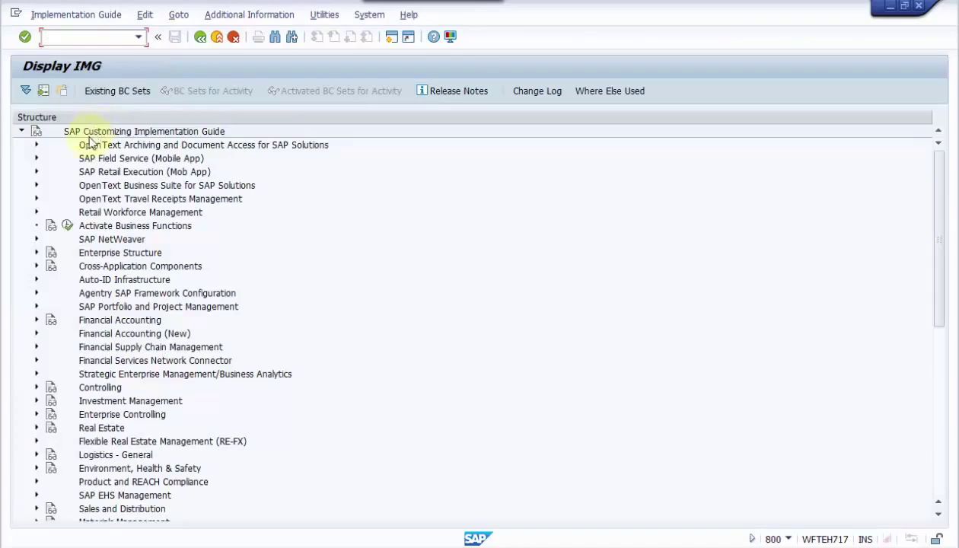
# - Expand Financial Accounting (New), General Ledger Accounting (New) and Business Transactions down to the Document Splitting activities
pyautogui.click(36, 334)
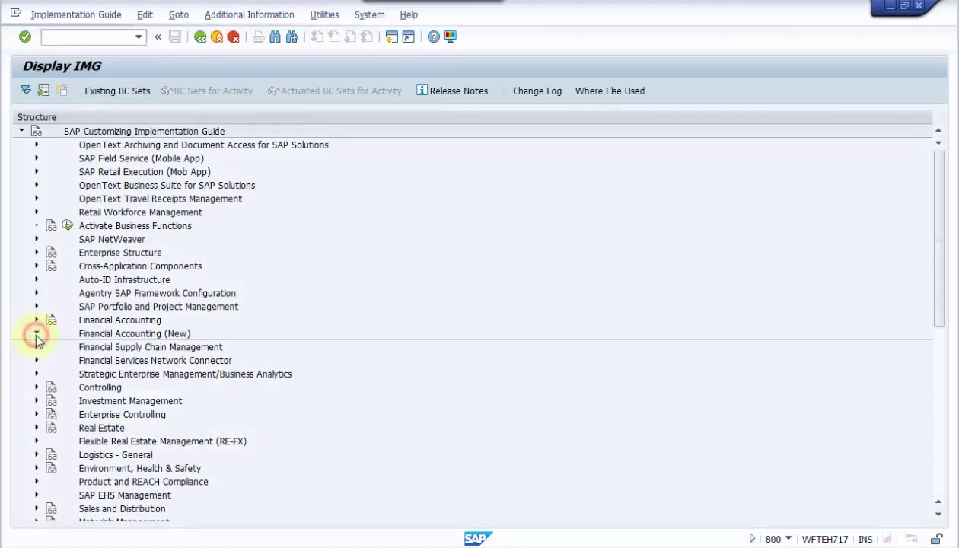
pyautogui.click(51, 359)
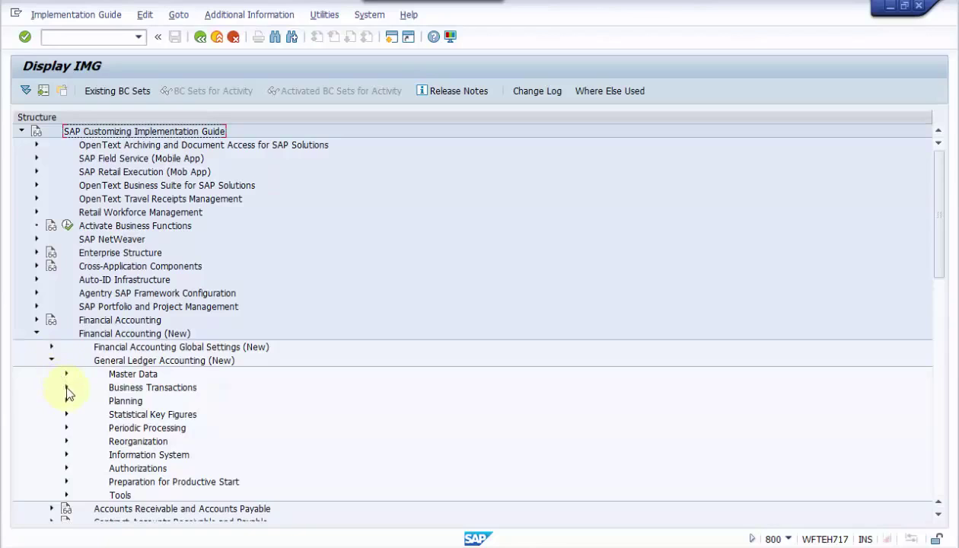
pyautogui.click(66, 387)
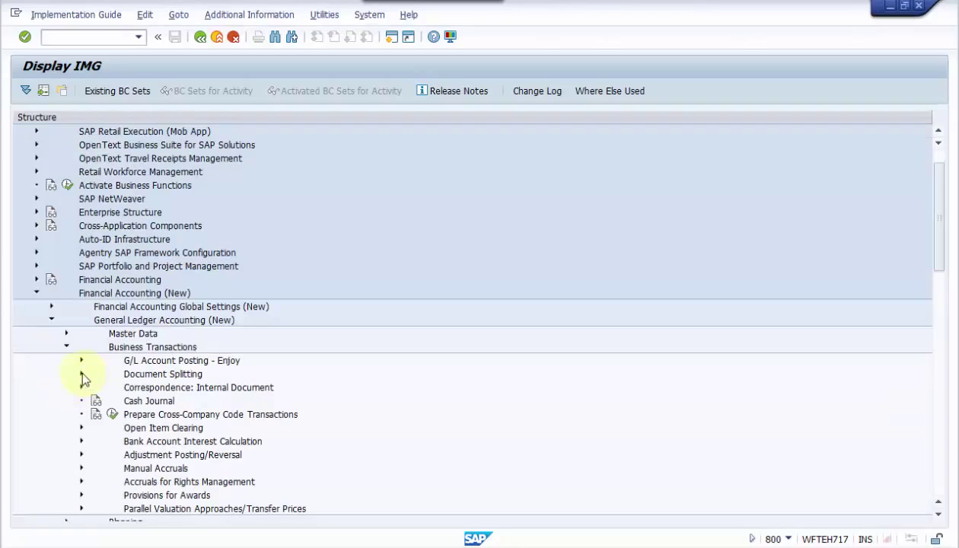
pyautogui.click(82, 373)
pyautogui.click(134, 373)
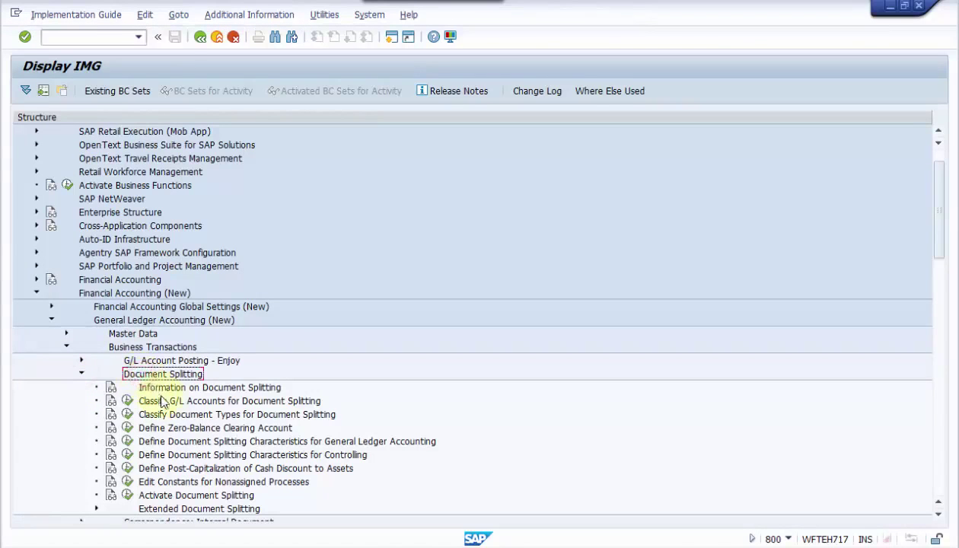
# - Open the G/L account classification for document splitting and examine the item category choices, including 20000 Expense, for accounts 31000000 to 31999999
pyautogui.click(127, 400)
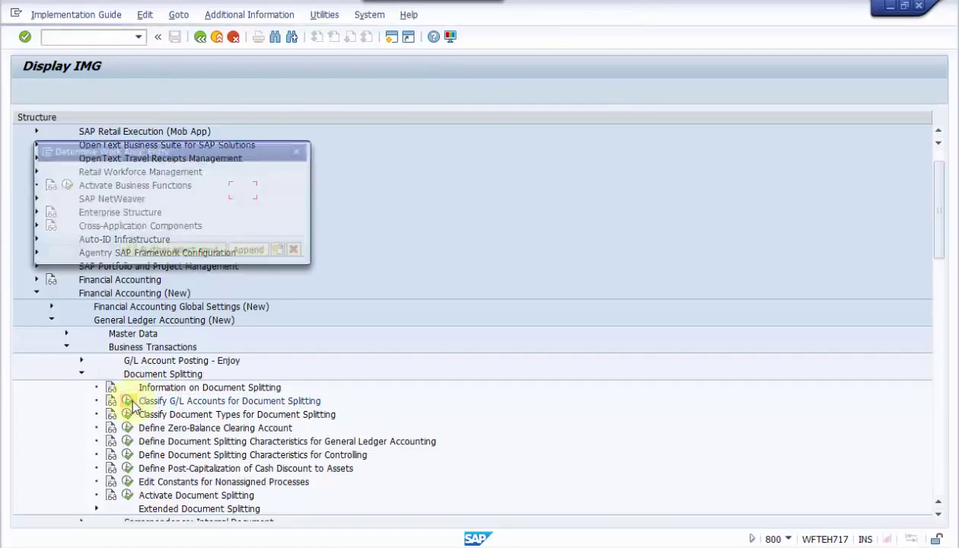
pyautogui.click(125, 250)
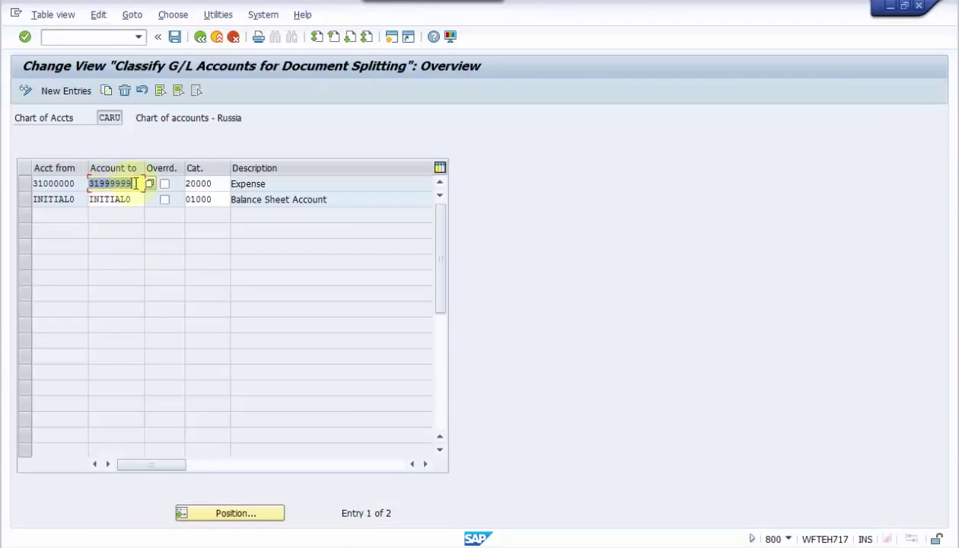
pyautogui.doubleClick(136, 184)
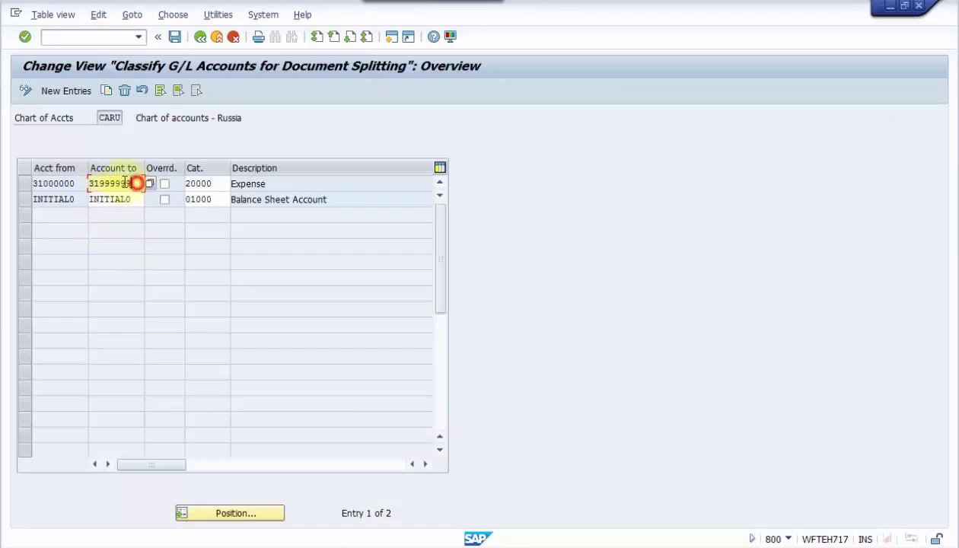
pyautogui.click(24, 184)
pyautogui.click(226, 185)
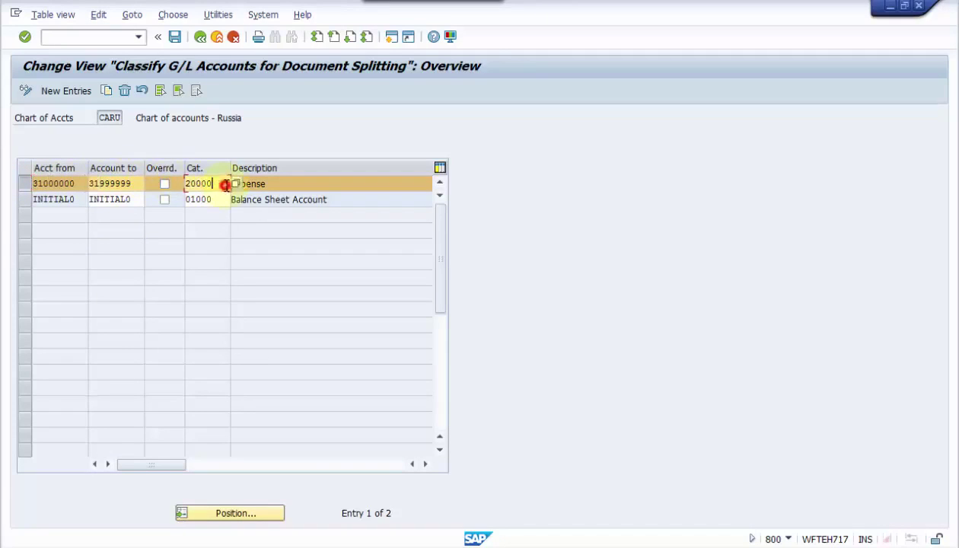
pyautogui.click(236, 184)
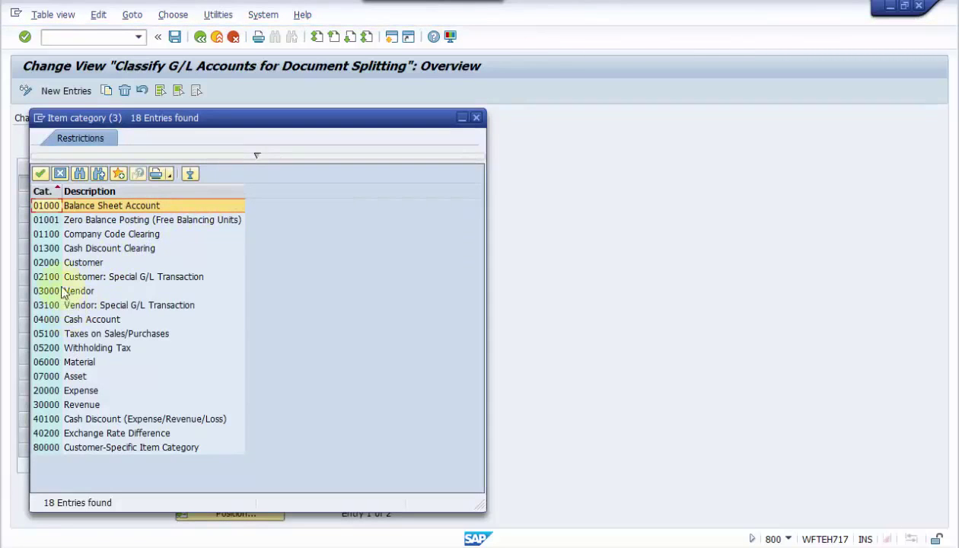
pyautogui.click(40, 391)
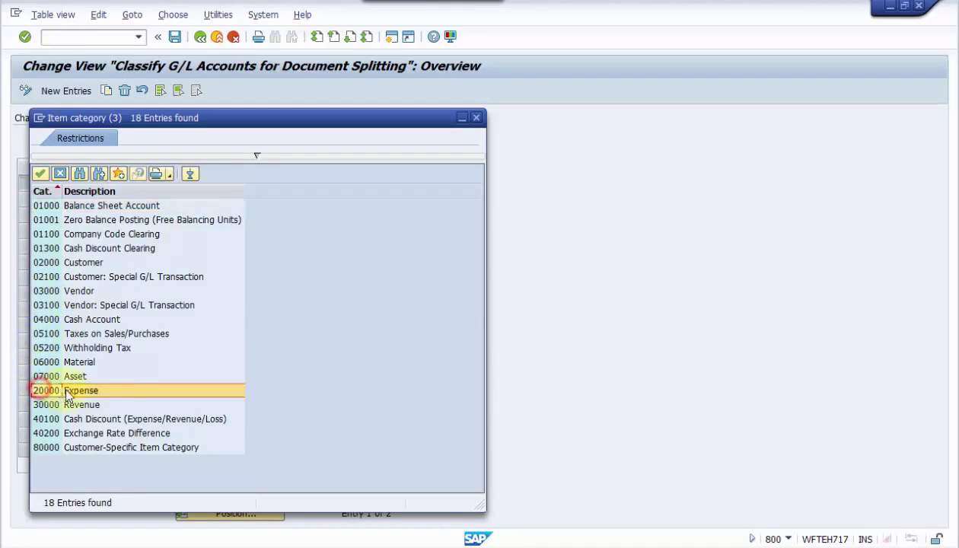
pyautogui.doubleClick(74, 392)
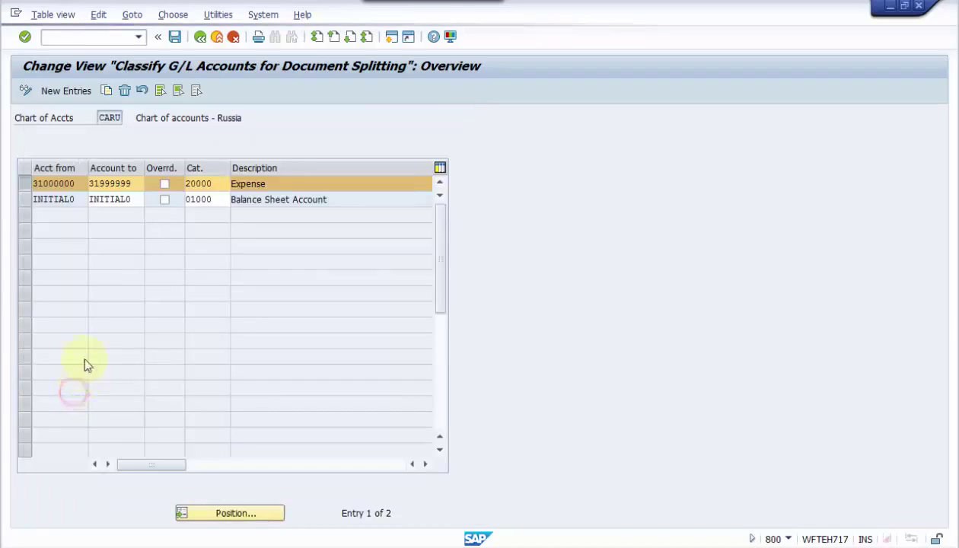
# - Examine the item category choices for the INITIAL0 account, including 01000 Balance Sheet Account, and return to the guide without saving
pyautogui.click(60, 200)
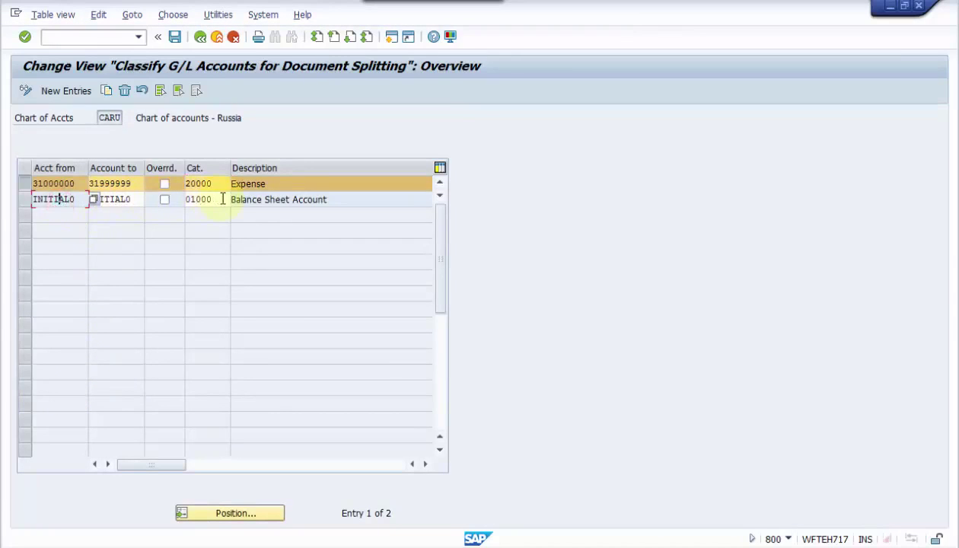
pyautogui.moveTo(221, 198); pyautogui.dragTo(178, 199)
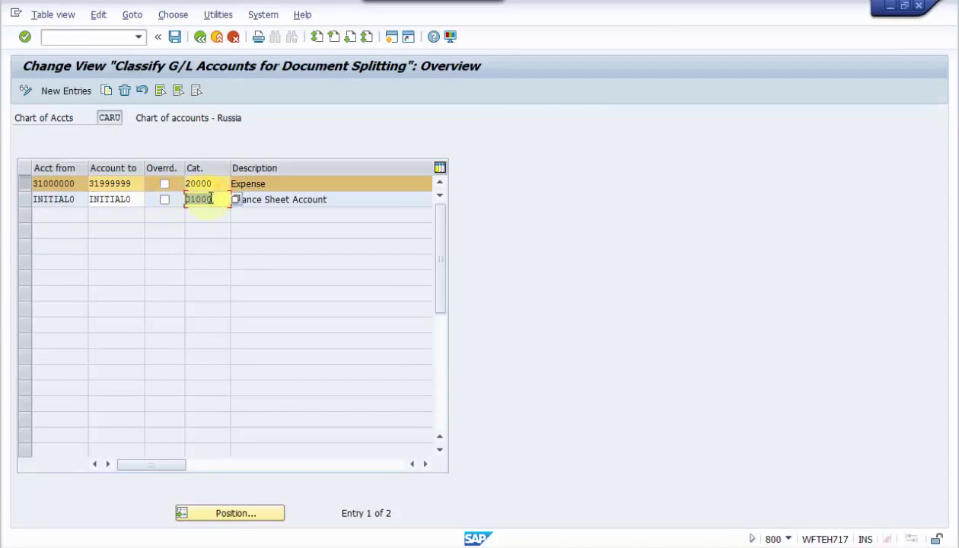
pyautogui.click(236, 201)
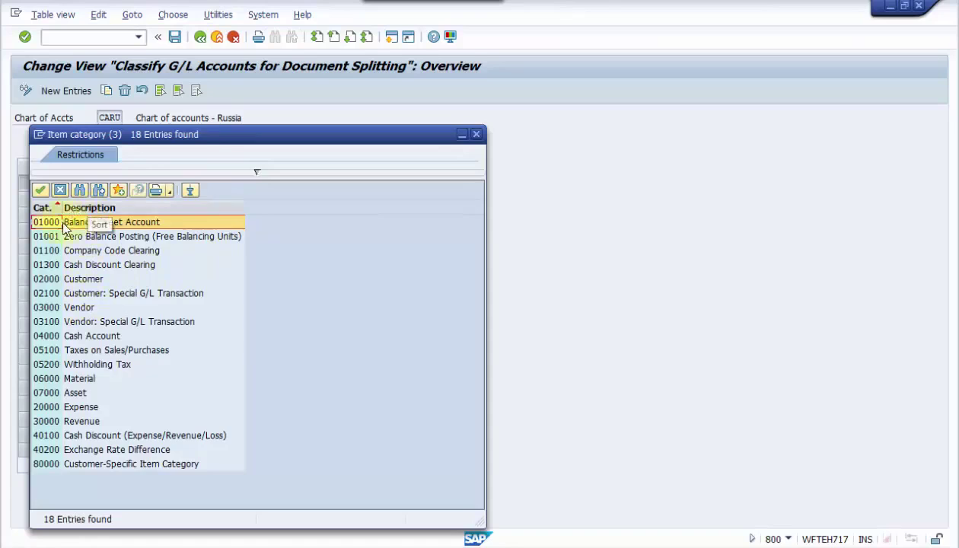
pyautogui.click(121, 222)
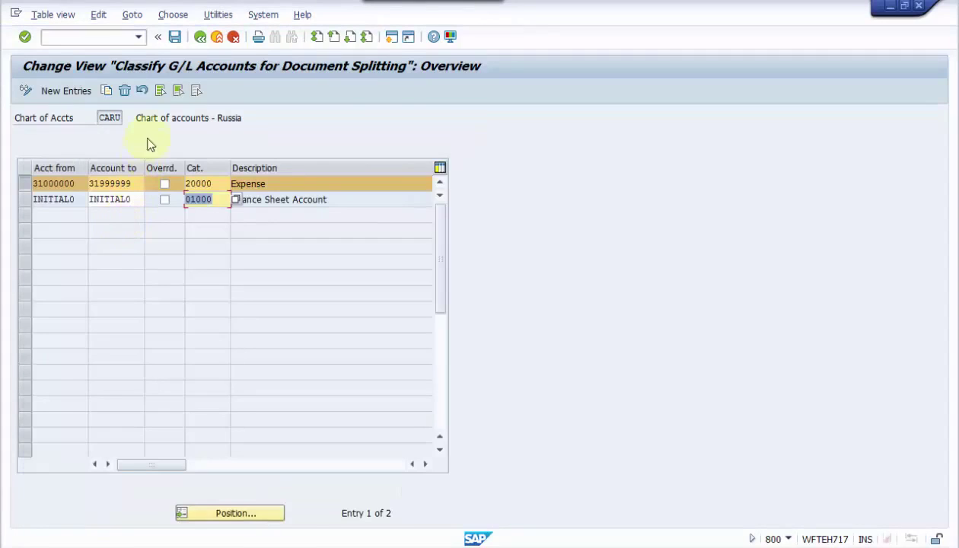
pyautogui.click(201, 38)
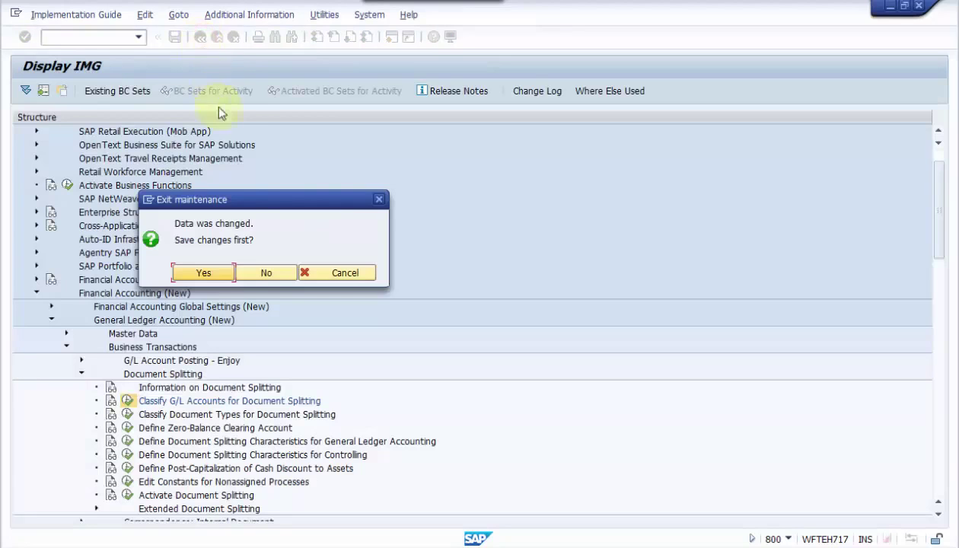
pyautogui.click(264, 273)
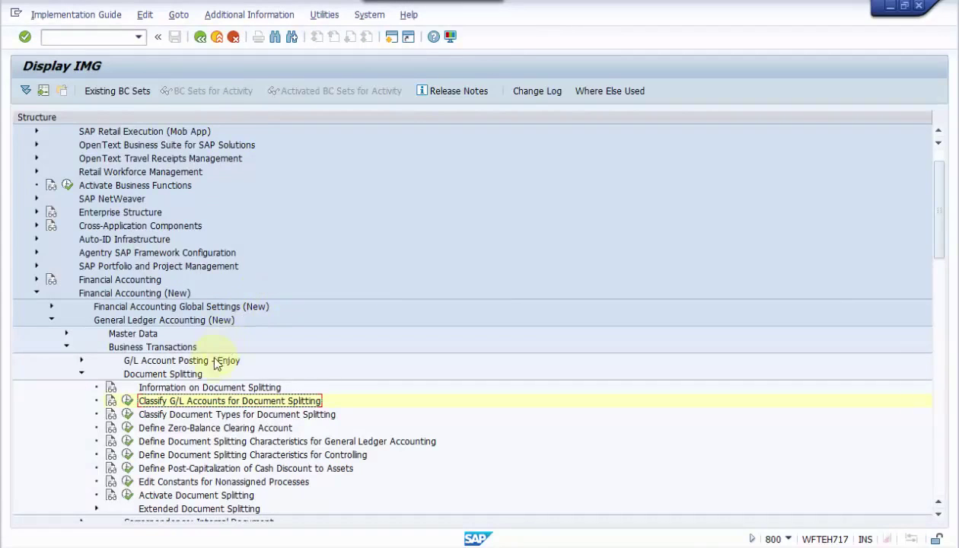
# - Open the document type classification for document splitting and examine the business transaction choices for type AB, including 0100
pyautogui.click(127, 414)
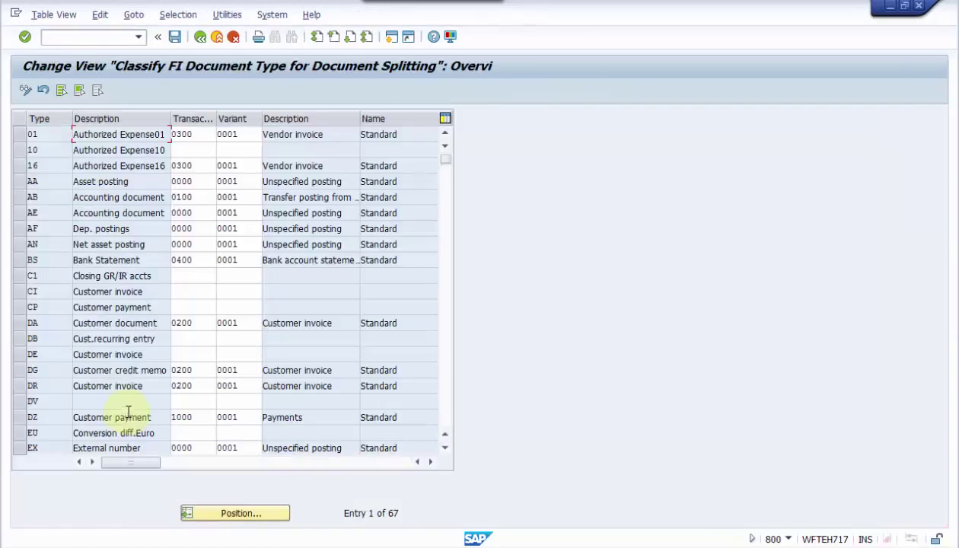
pyautogui.click(21, 197)
pyautogui.click(203, 198)
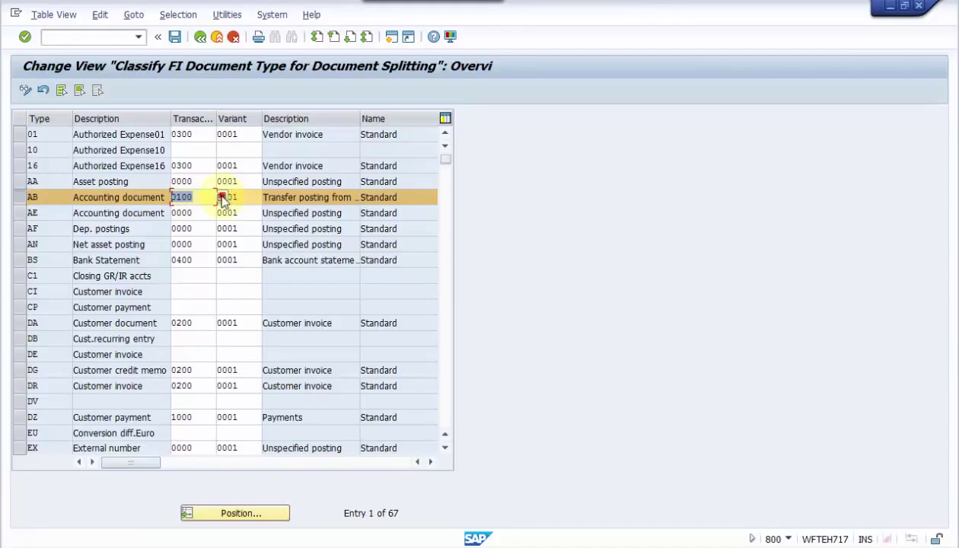
pyautogui.click(221, 197)
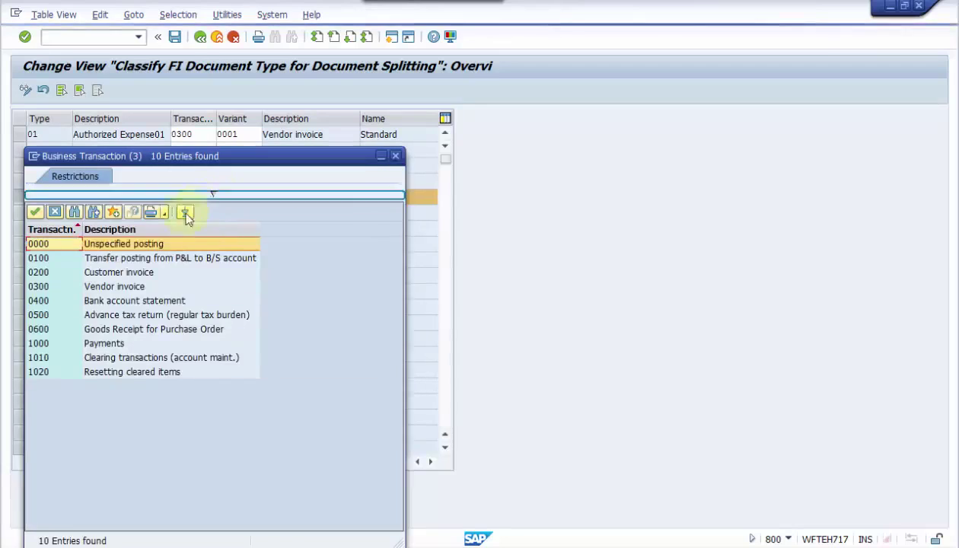
pyautogui.click(145, 258)
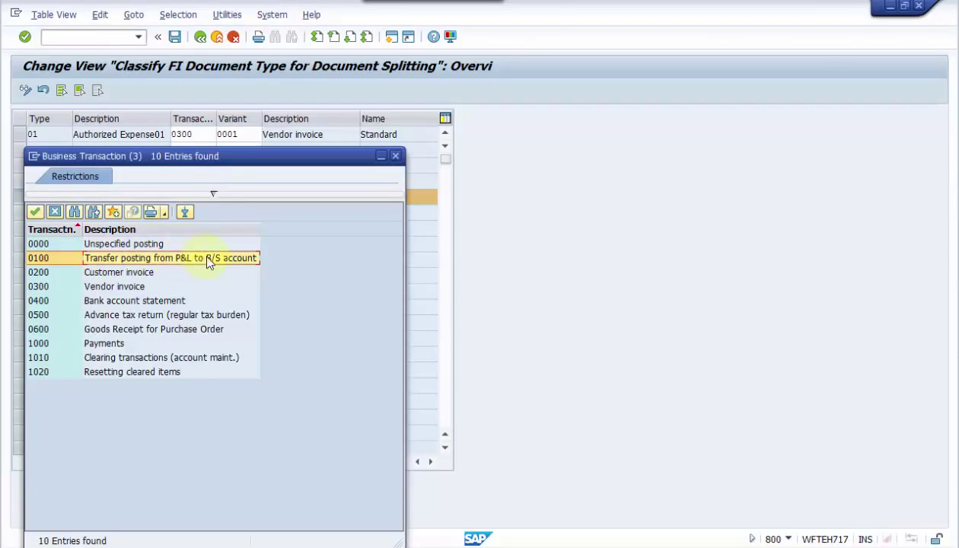
pyautogui.doubleClick(229, 259)
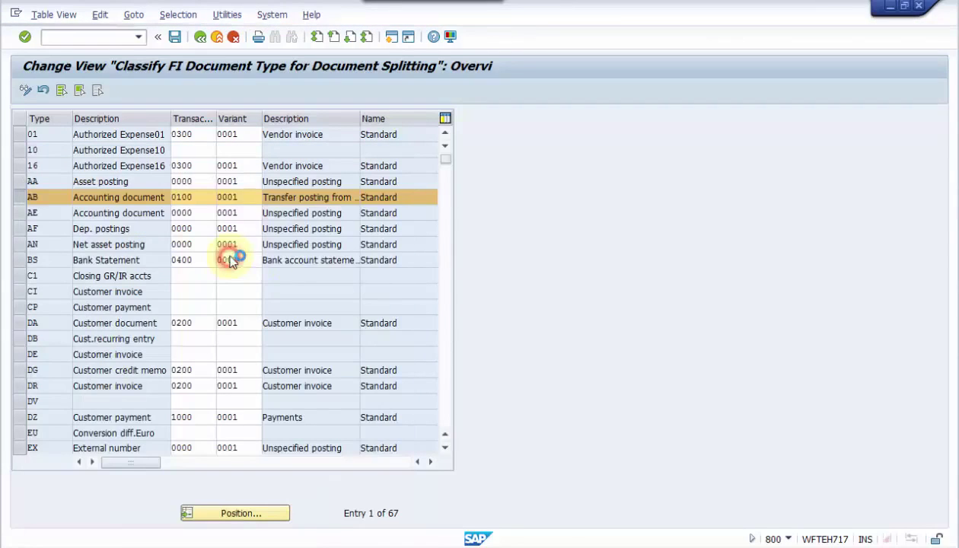
# - Check the transaction variant of document type AB and leave the classification without saving
pyautogui.click(247, 200)
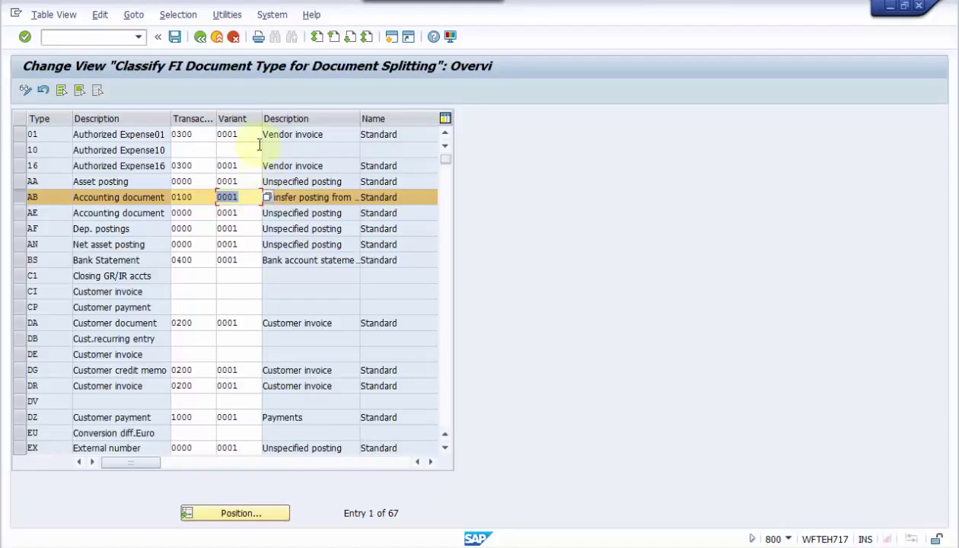
pyautogui.click(199, 37)
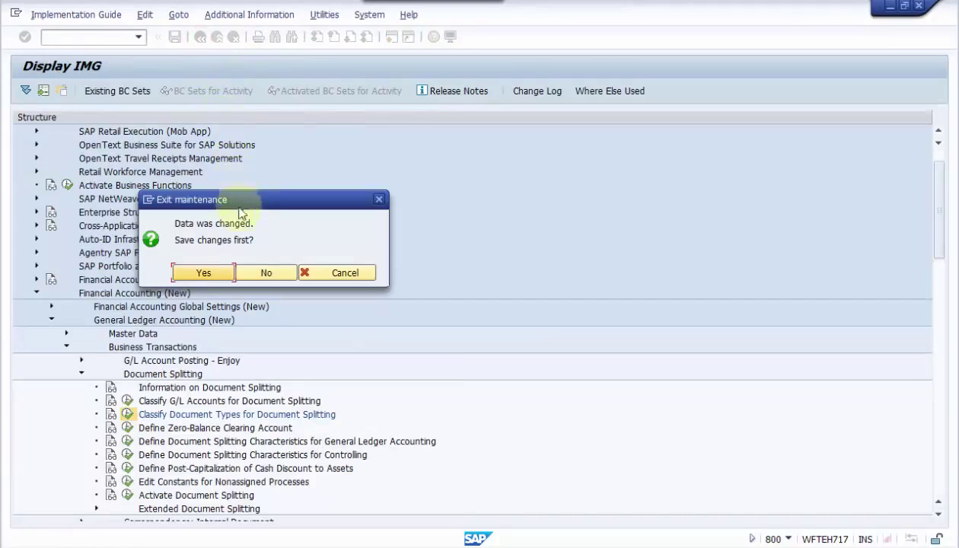
pyautogui.click(263, 273)
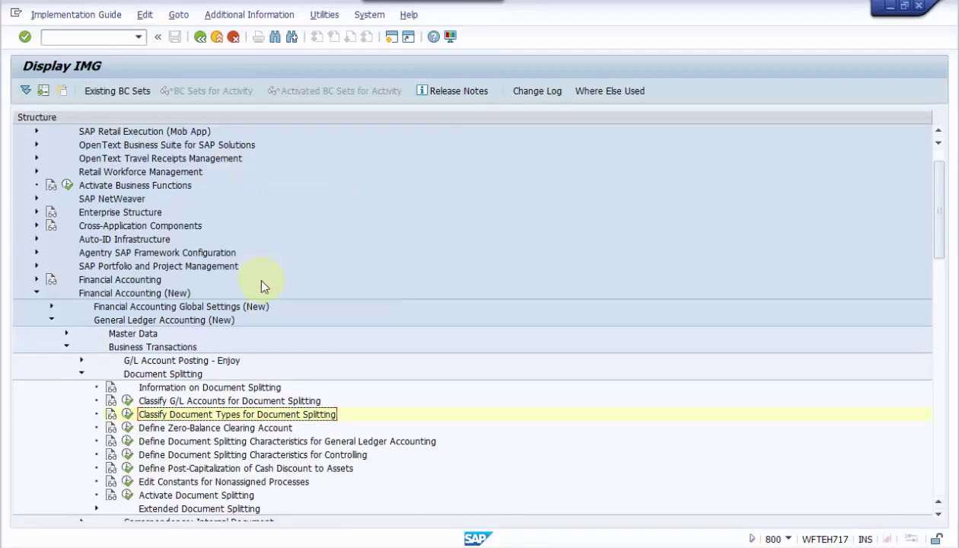
# - Open the document splitting characteristics for General Ledger Accounting, examine the profit center and segment entries with their partner fields, and return to the guide
pyautogui.click(194, 442)
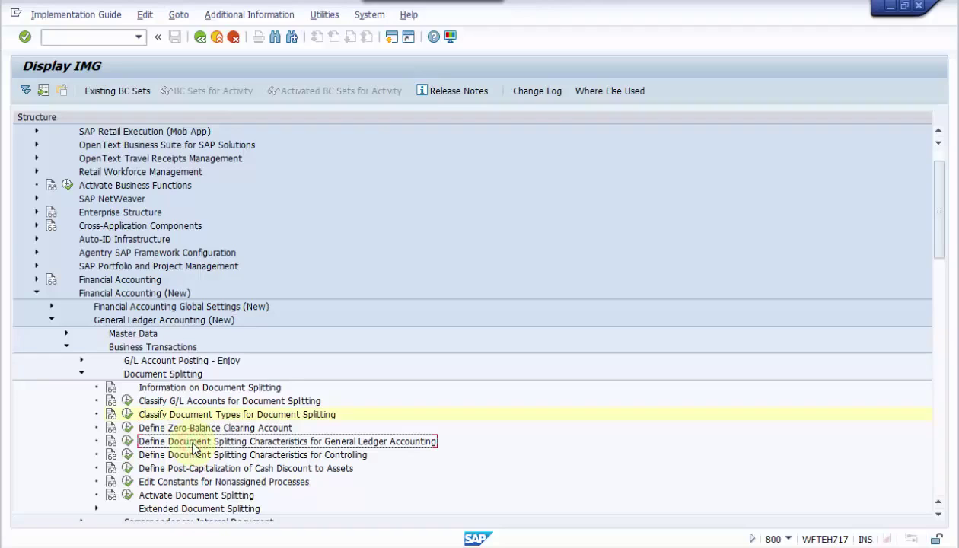
pyautogui.click(127, 442)
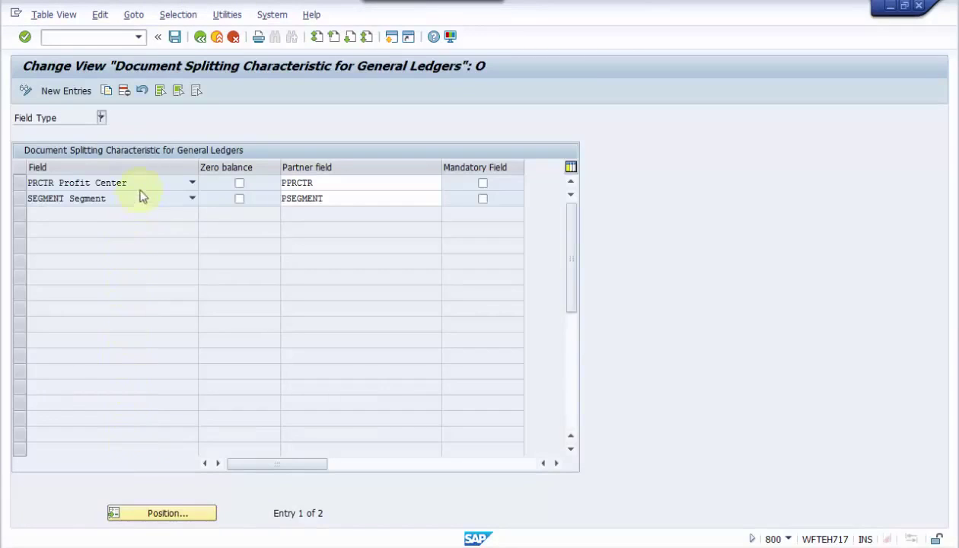
pyautogui.click(20, 183)
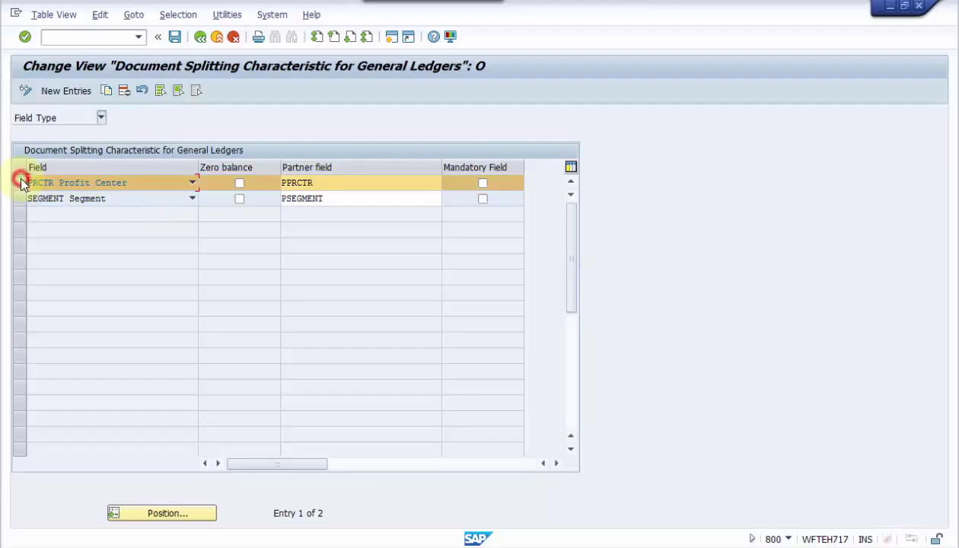
pyautogui.click(18, 199)
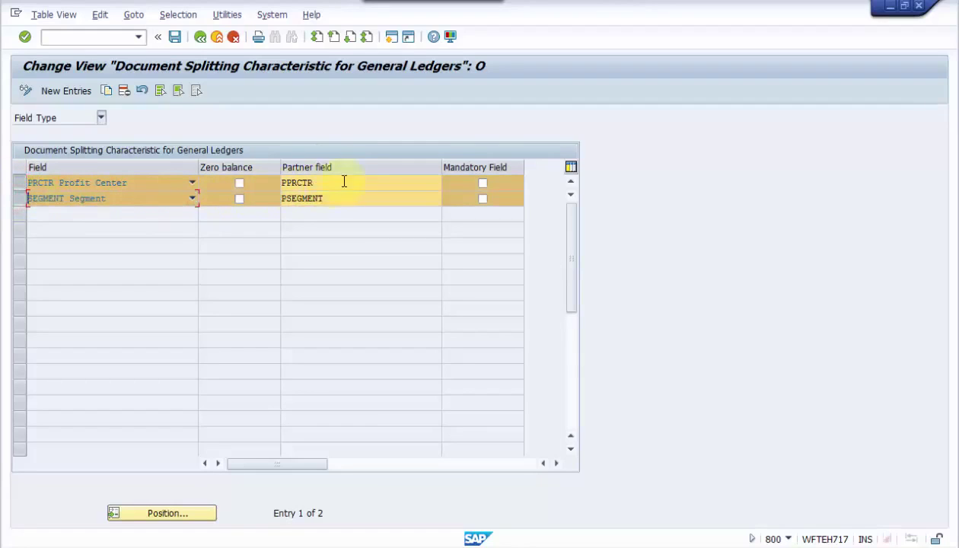
pyautogui.moveTo(344, 181); pyautogui.dragTo(281, 183)
pyautogui.moveTo(336, 198); pyautogui.dragTo(279, 198)
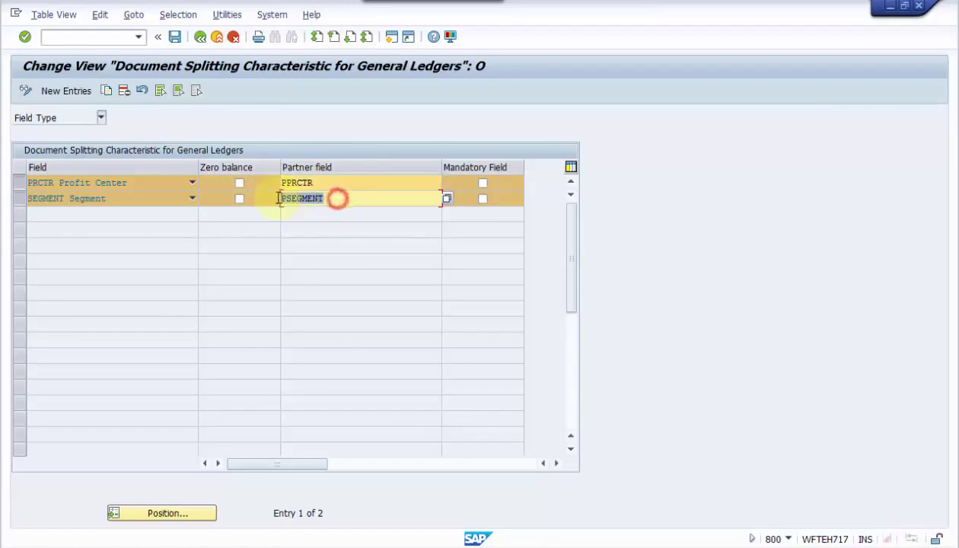
pyautogui.click(202, 42)
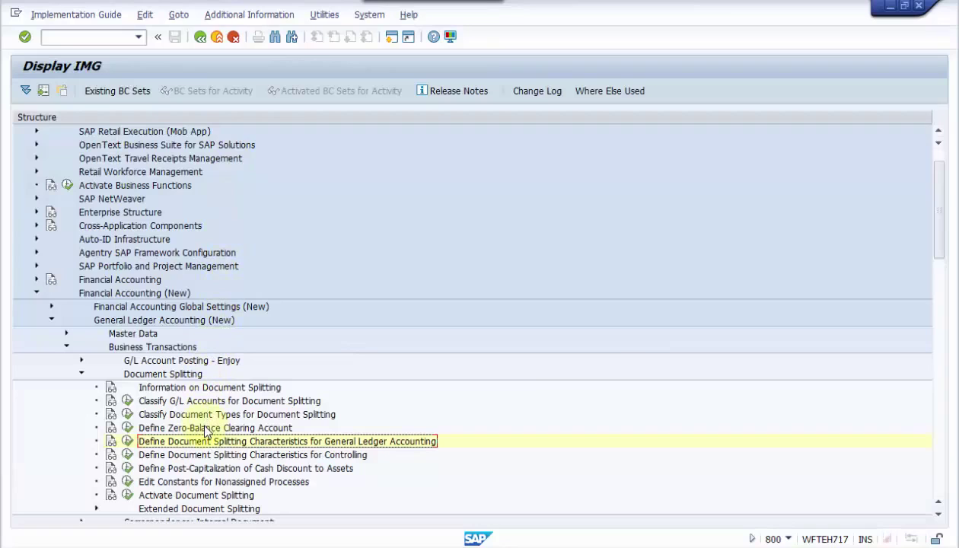
pyautogui.click(128, 496)
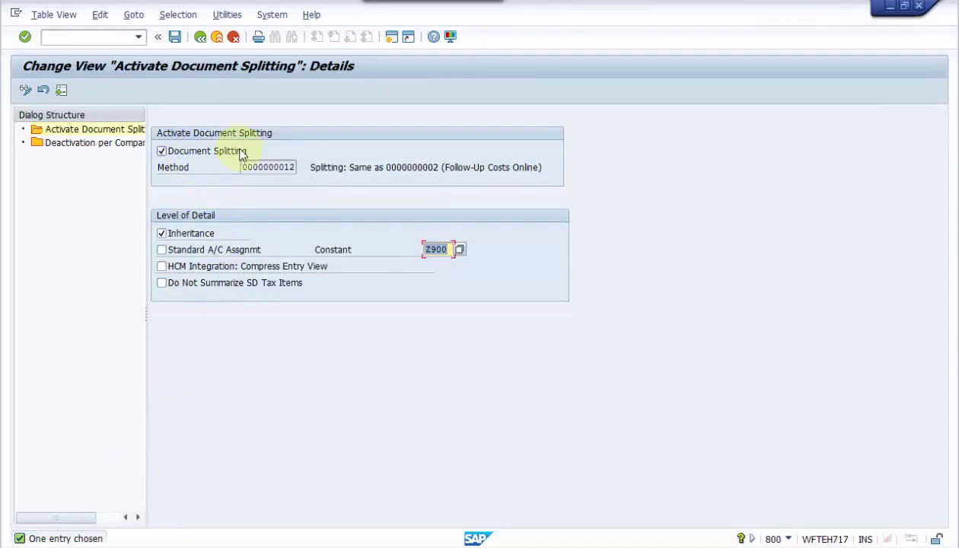
pyautogui.moveTo(245, 170); pyautogui.dragTo(296, 166)
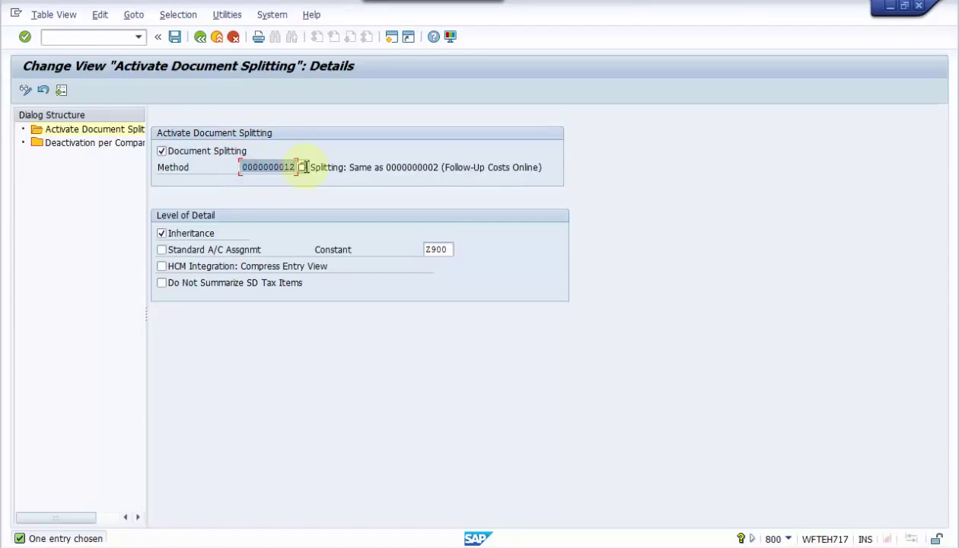
pyautogui.click(303, 167)
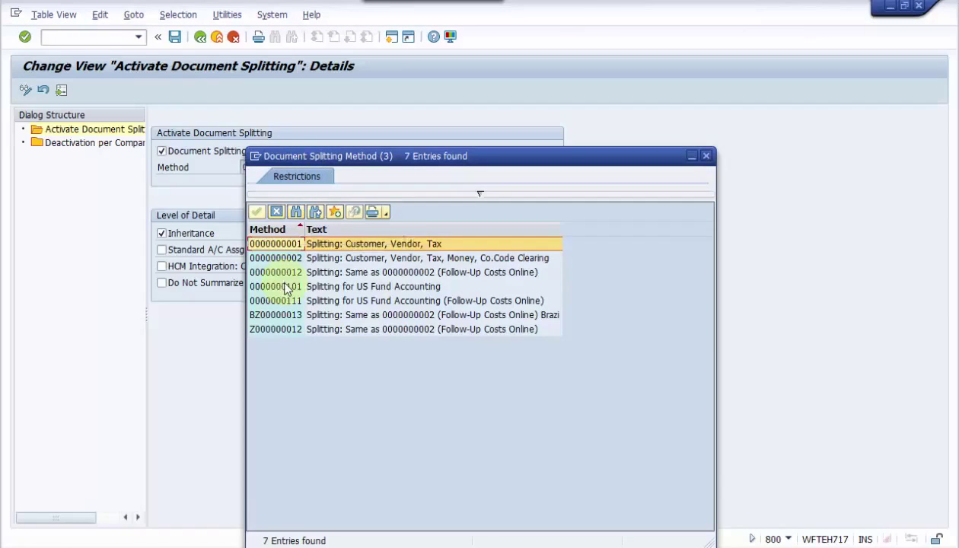
pyautogui.click(282, 272)
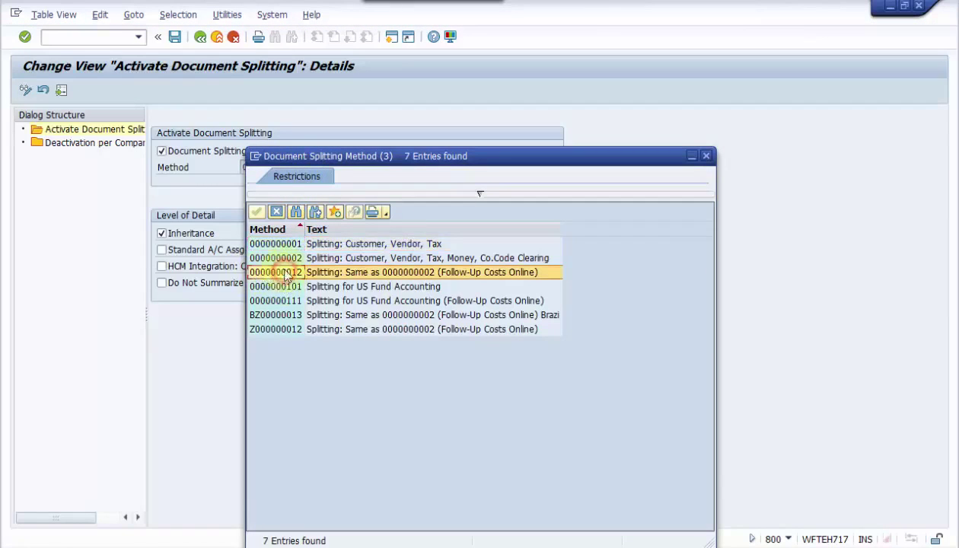
pyautogui.click(490, 276)
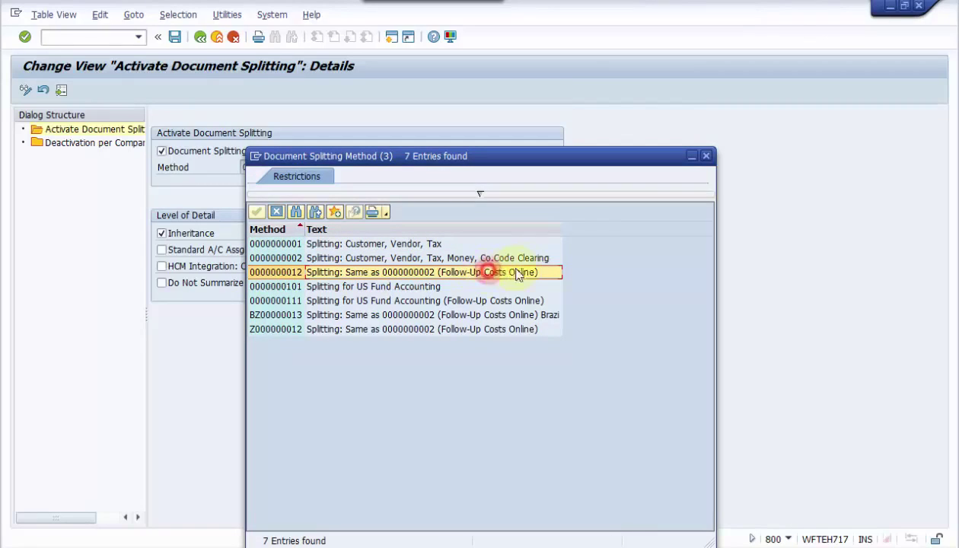
pyautogui.click(710, 157)
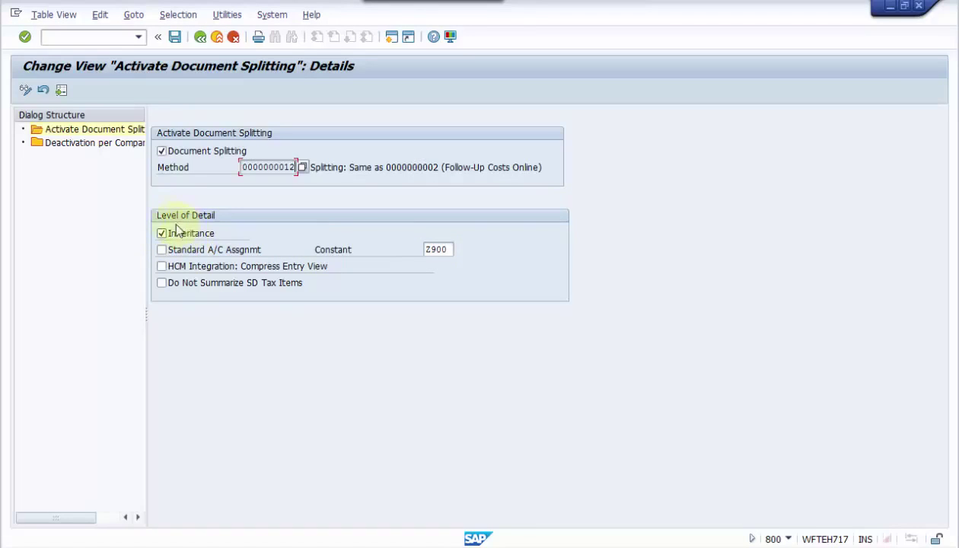
# - Activate document splitting for company code 9000 by clearing its Inactive flag in the per-company-code deactivation list, save, and exit customizing
pyautogui.doubleClick(74, 143)
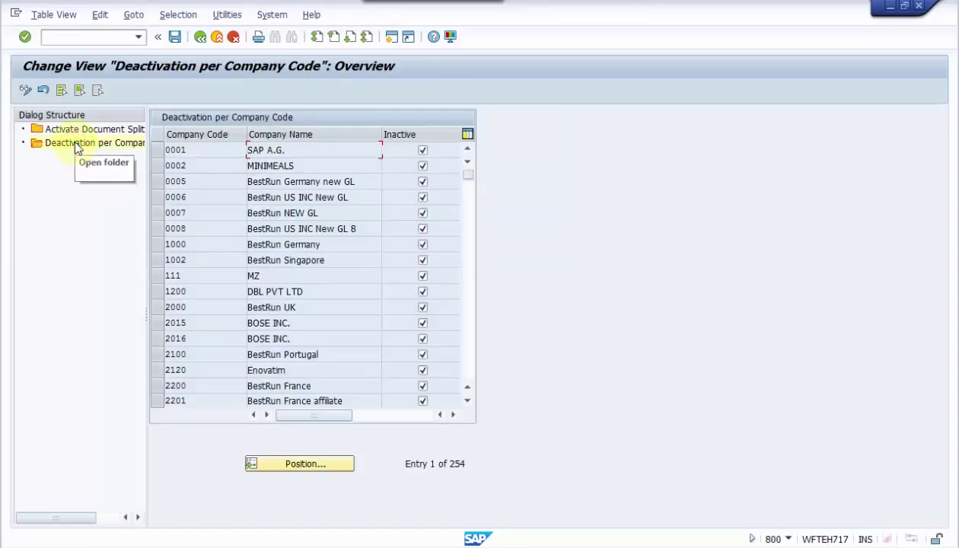
pyautogui.click(282, 466)
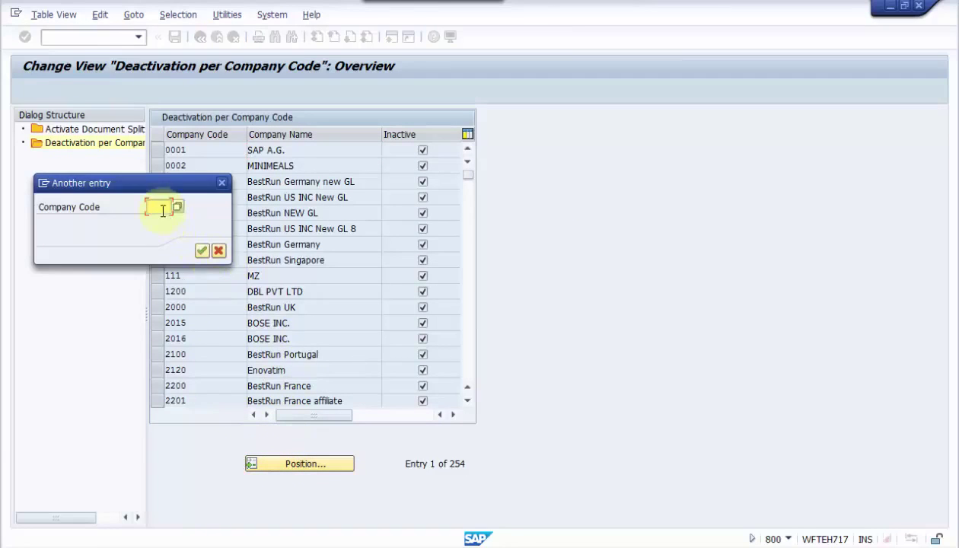
pyautogui.click(162, 211)
pyautogui.click(167, 221)
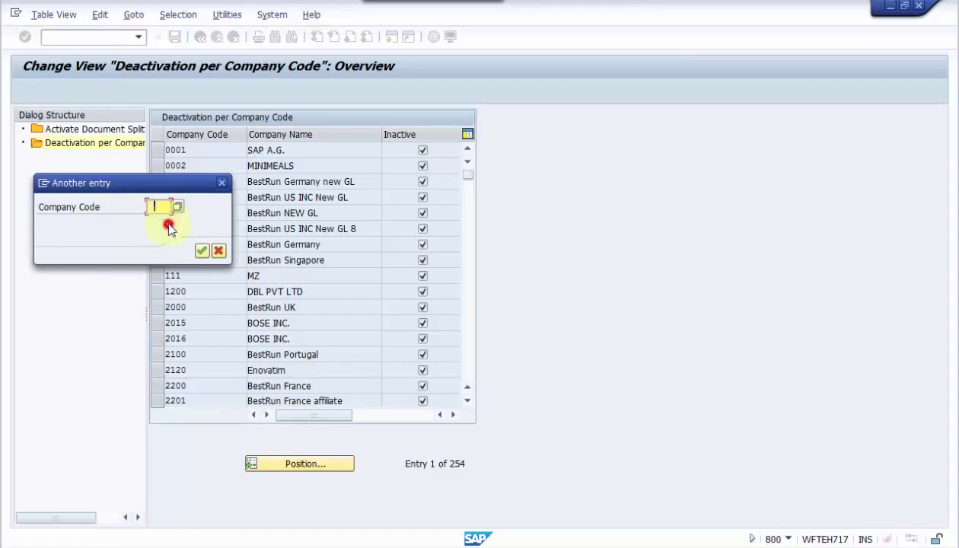
pyautogui.click(200, 250)
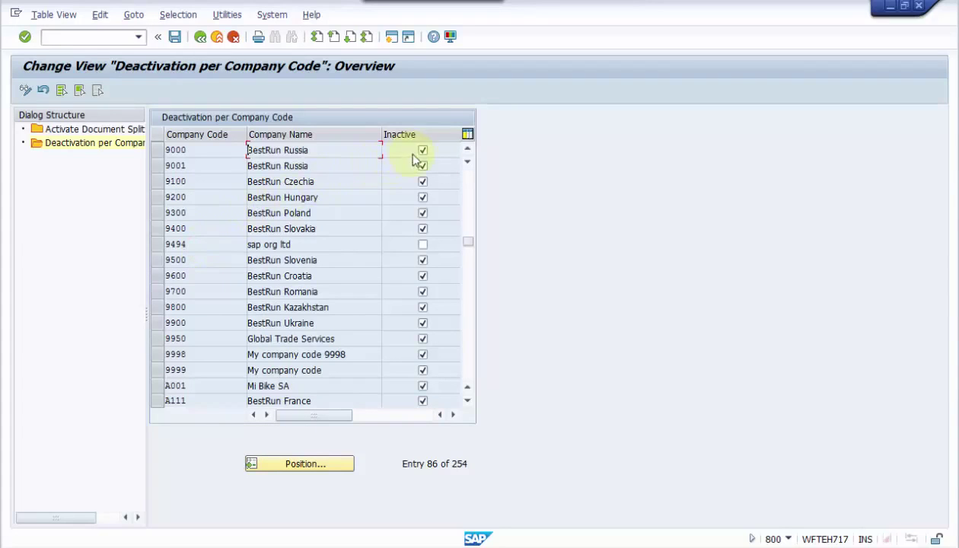
pyautogui.click(174, 37)
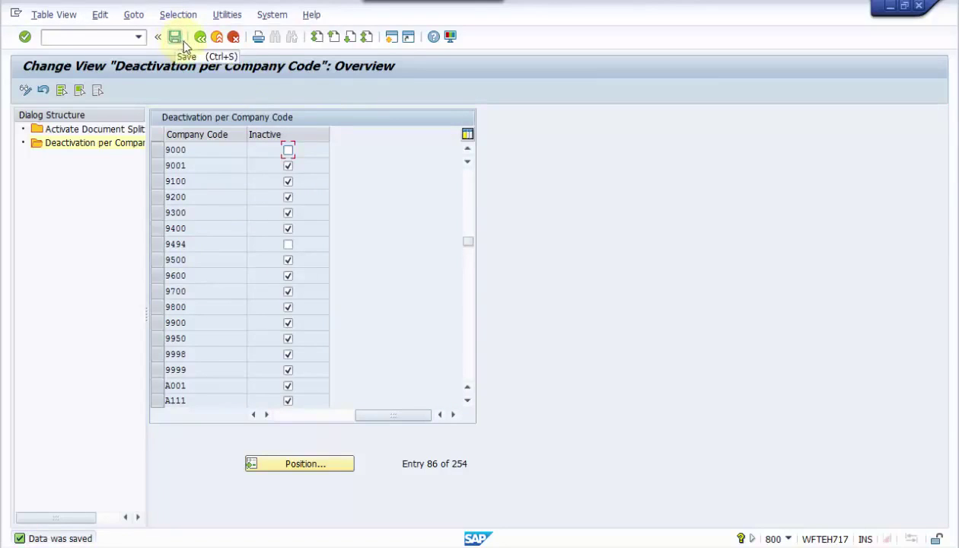
pyautogui.click(216, 38)
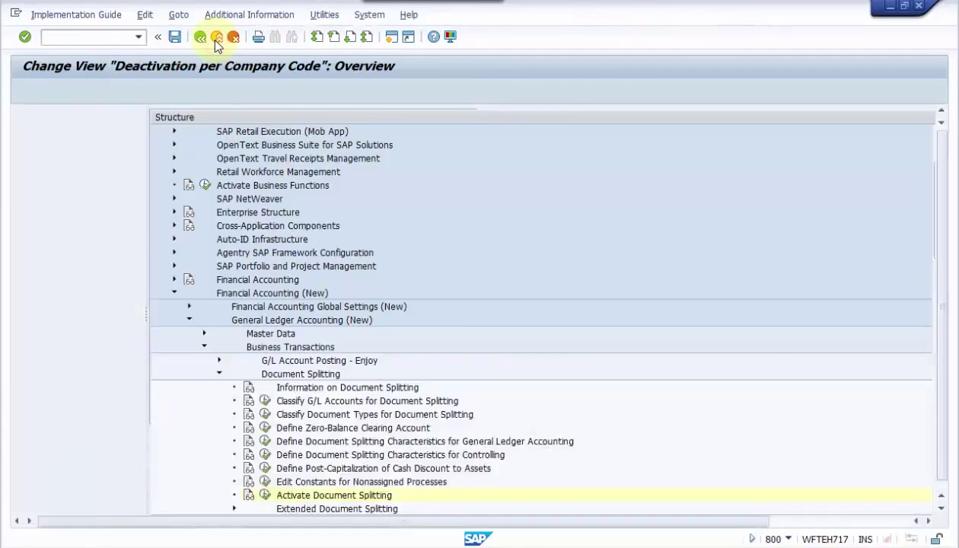
pyautogui.click(216, 38)
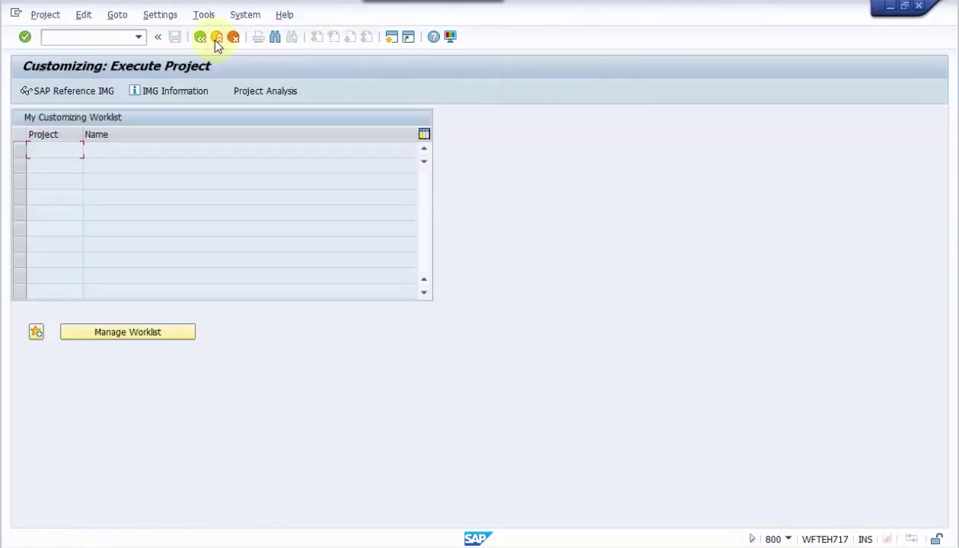
pyautogui.click(217, 38)
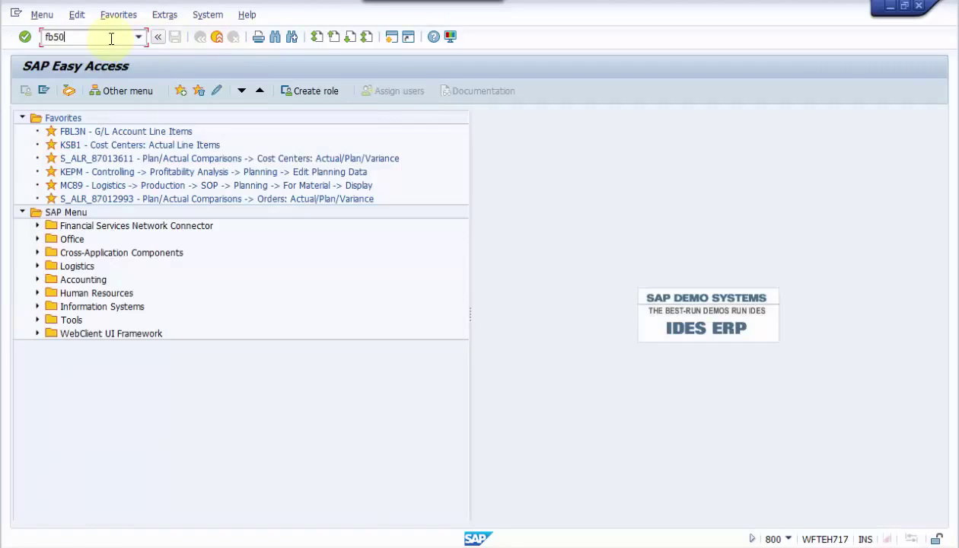
# - Start G/L document entry with transaction FB50 and set both the document date and the posting date to 01.01.2015
pyautogui.click(25, 37)
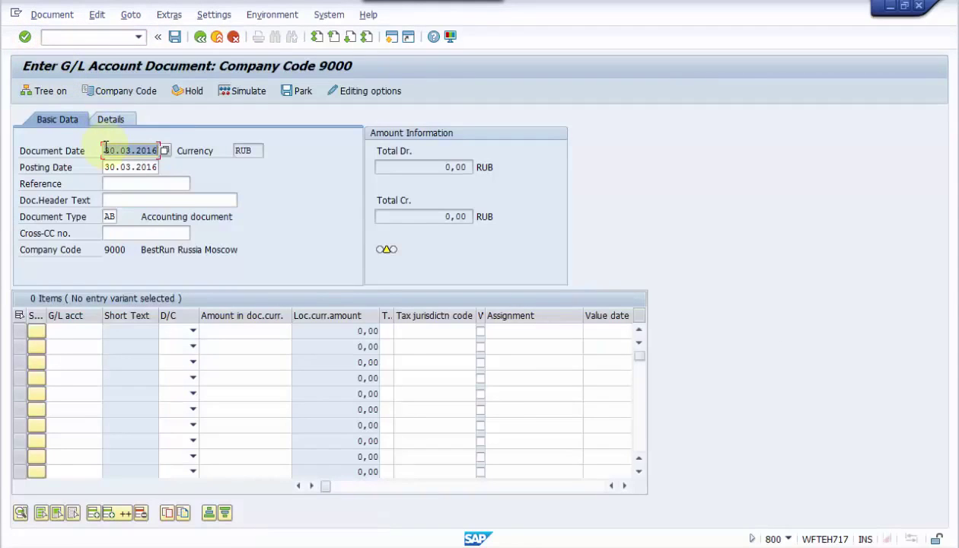
pyautogui.click(106, 147)
pyautogui.press('Delete')
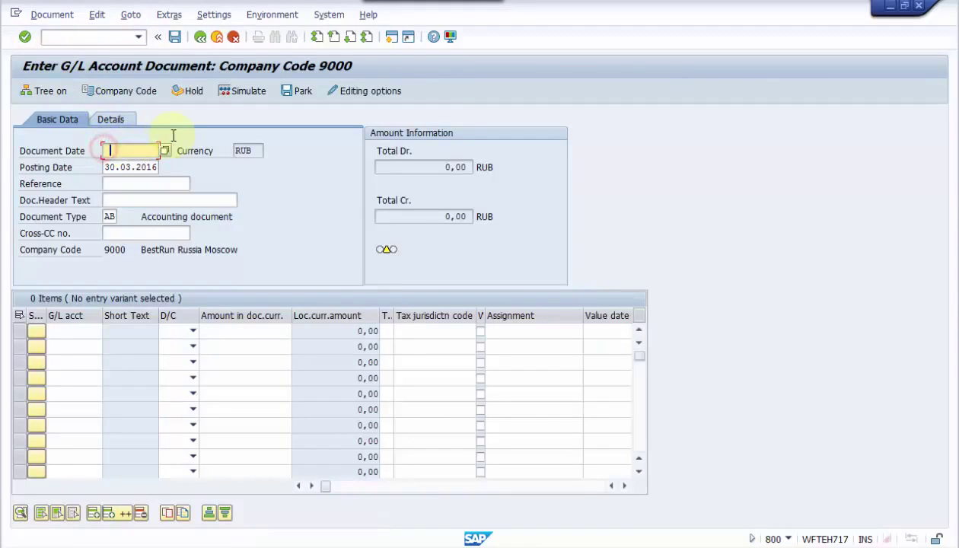
pyautogui.click(147, 166)
pyautogui.click(107, 167)
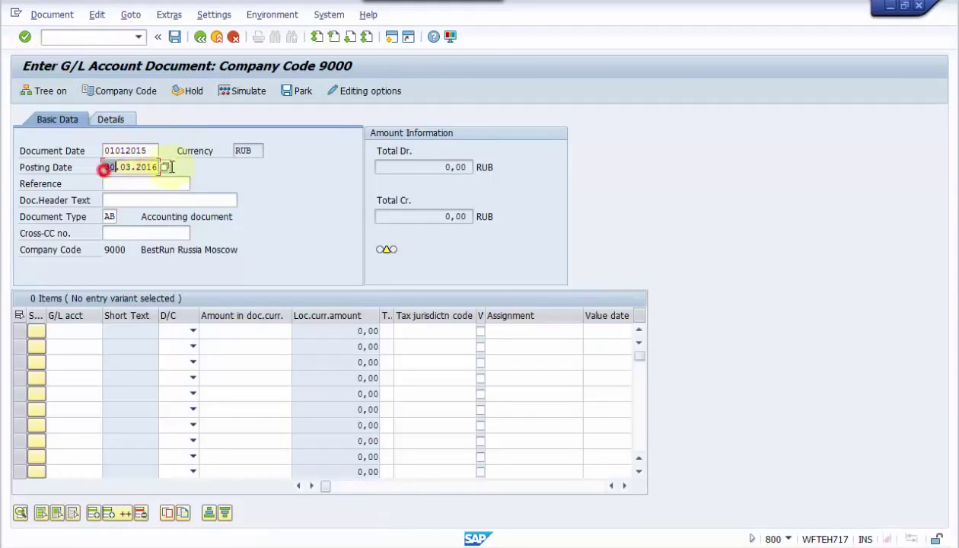
pyautogui.press('Delete')
pyautogui.click(147, 181)
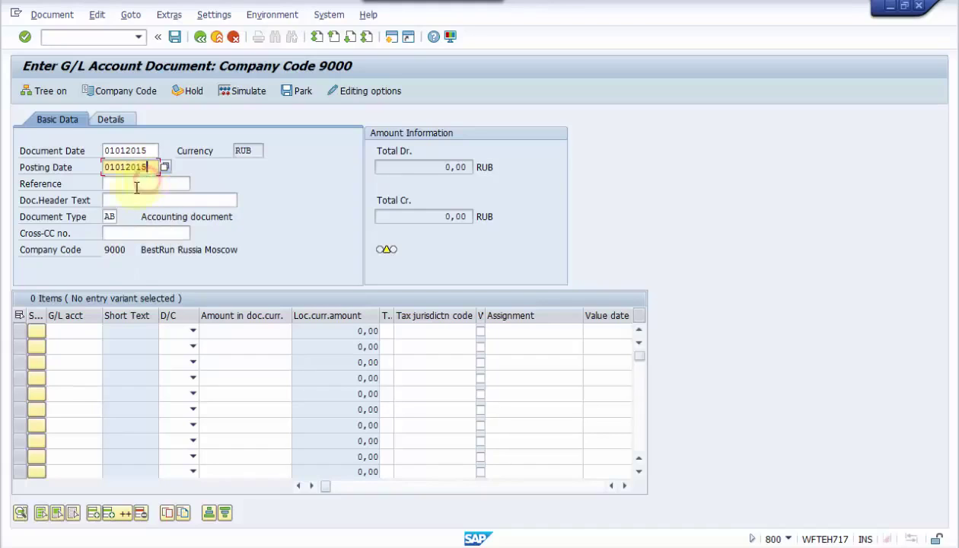
pyautogui.click(108, 217)
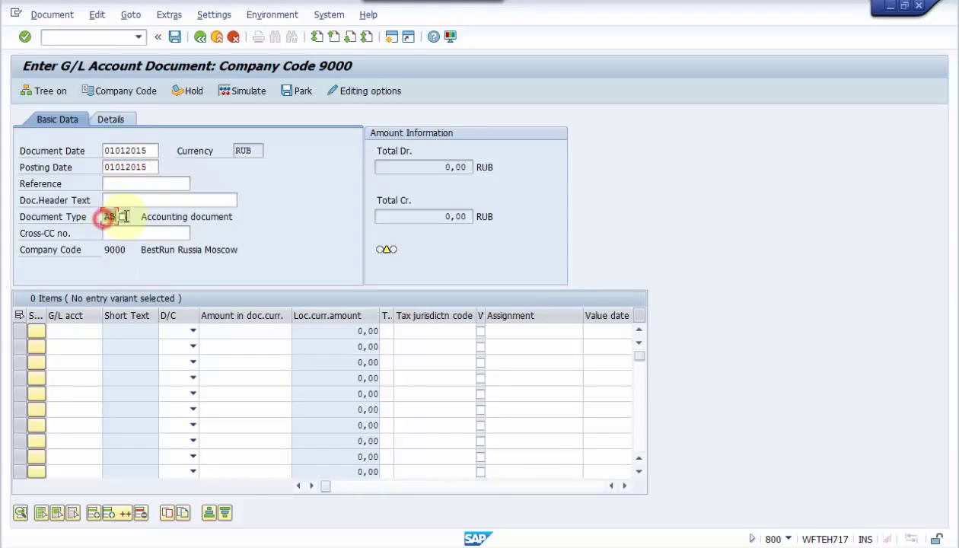
# - Enter G/L account 31001500 in the first two line items and INITIAL0 in the third
pyautogui.click(72, 333)
pyautogui.click(77, 350)
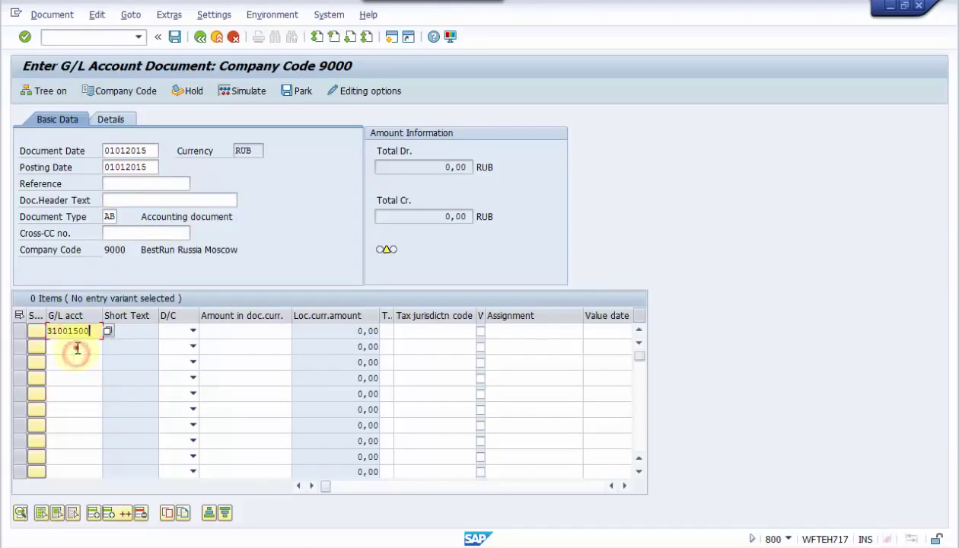
pyautogui.click(77, 348)
pyautogui.click(85, 361)
pyautogui.click(85, 365)
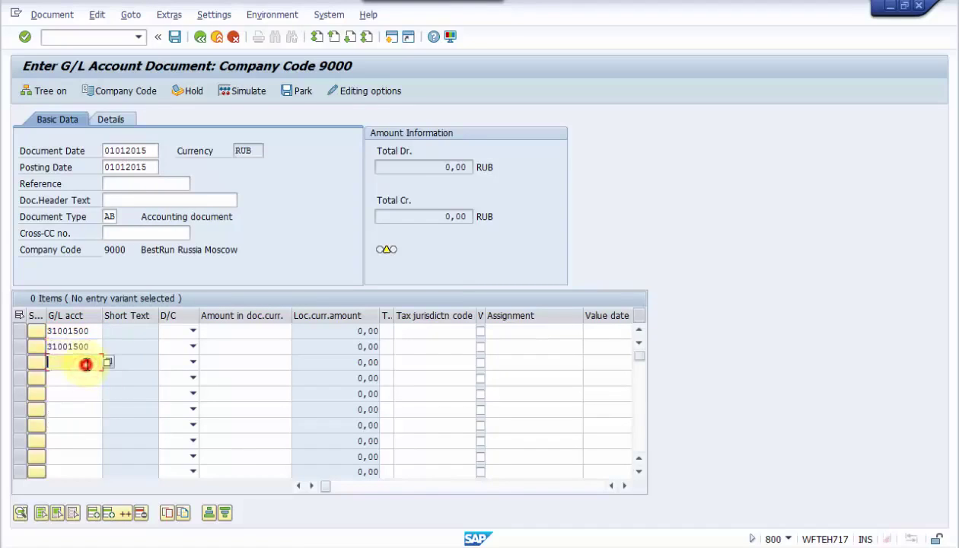
pyautogui.click(90, 376)
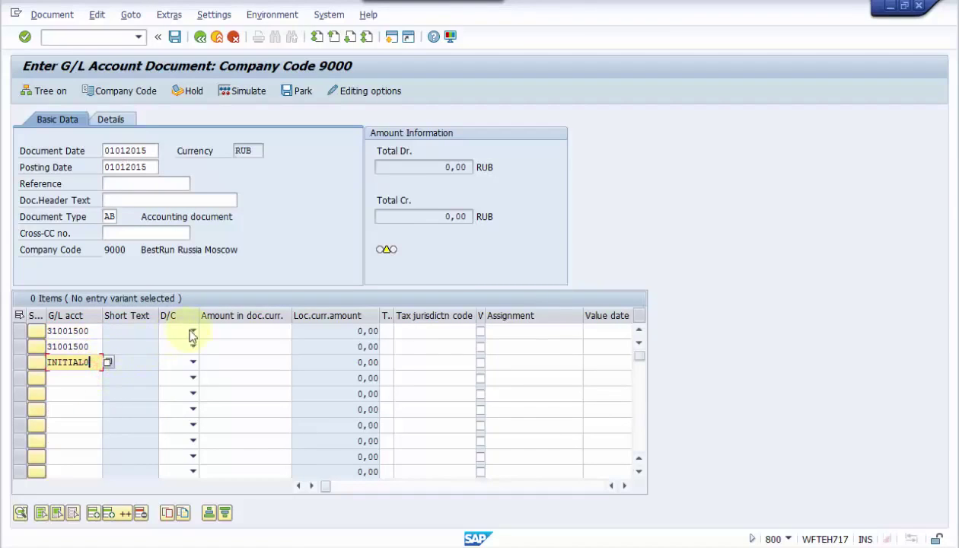
# - Set the two 31001500 line items to debit and the INITIAL0 line item to credit
pyautogui.click(191, 332)
pyautogui.click(177, 355)
pyautogui.click(191, 348)
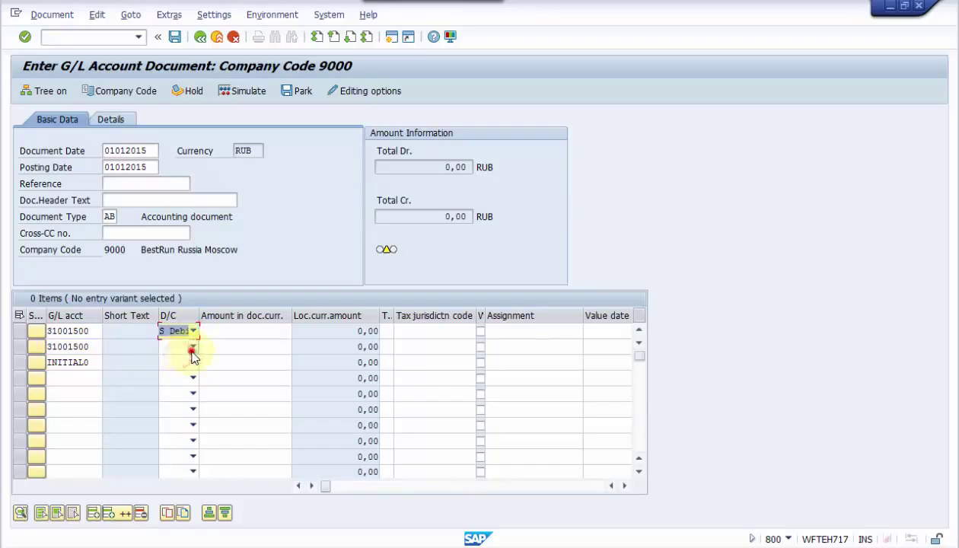
pyautogui.click(181, 373)
pyautogui.click(192, 362)
pyautogui.click(181, 375)
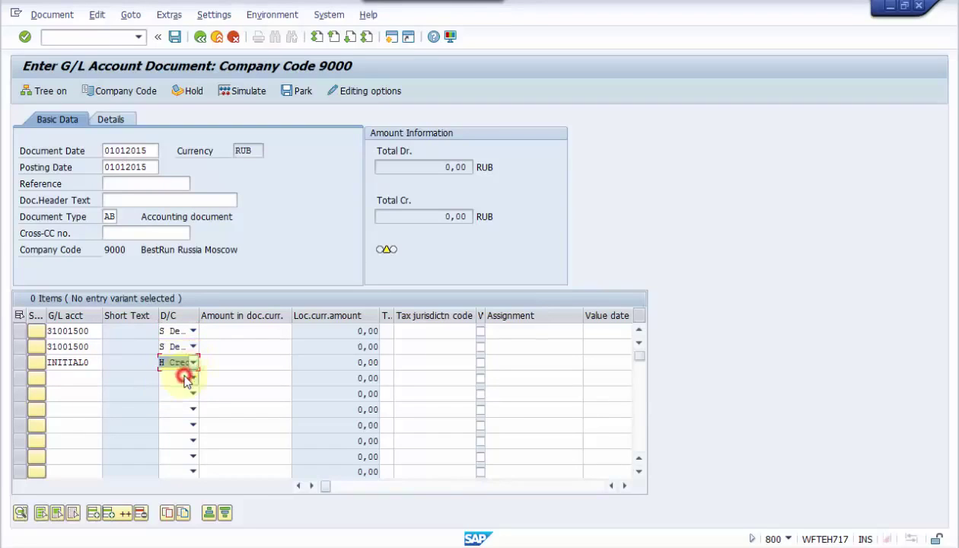
# - Enter document currency amounts of 300 and 400 for the debit lines and 700 for the credit line
pyautogui.click(235, 330)
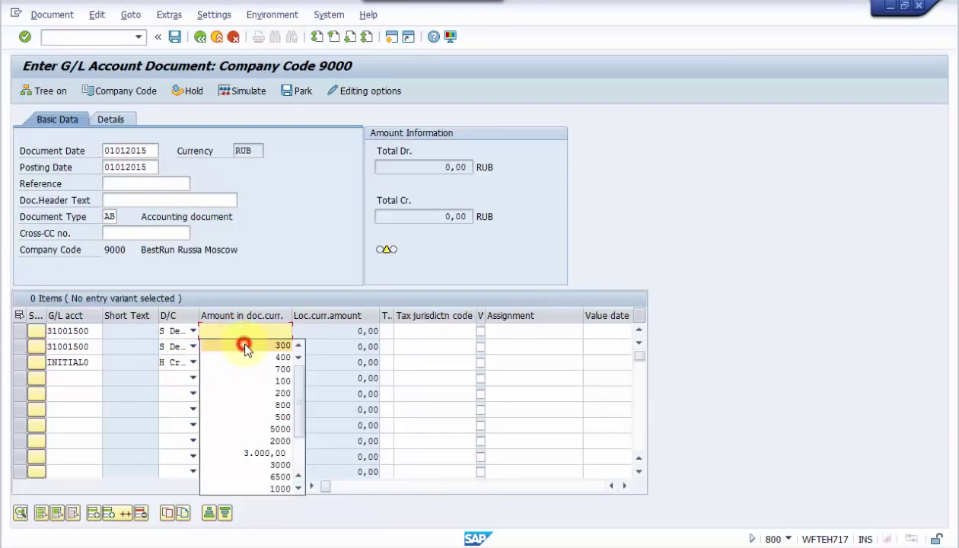
pyautogui.click(245, 346)
pyautogui.click(239, 346)
pyautogui.click(253, 370)
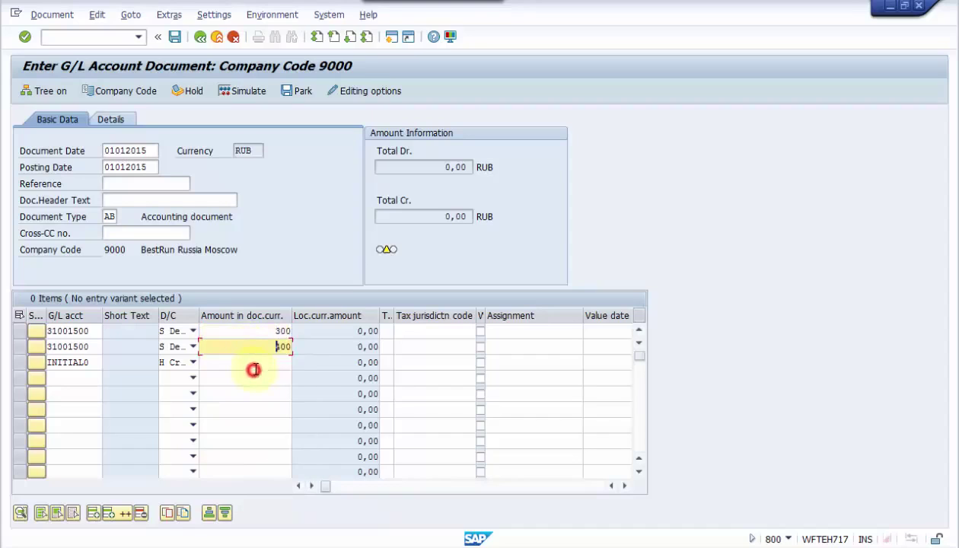
pyautogui.click(256, 364)
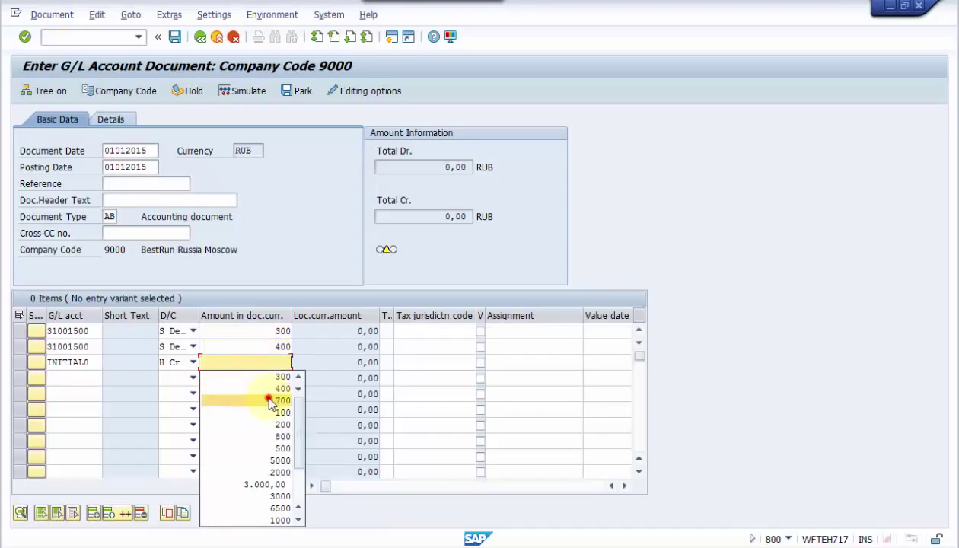
pyautogui.click(268, 399)
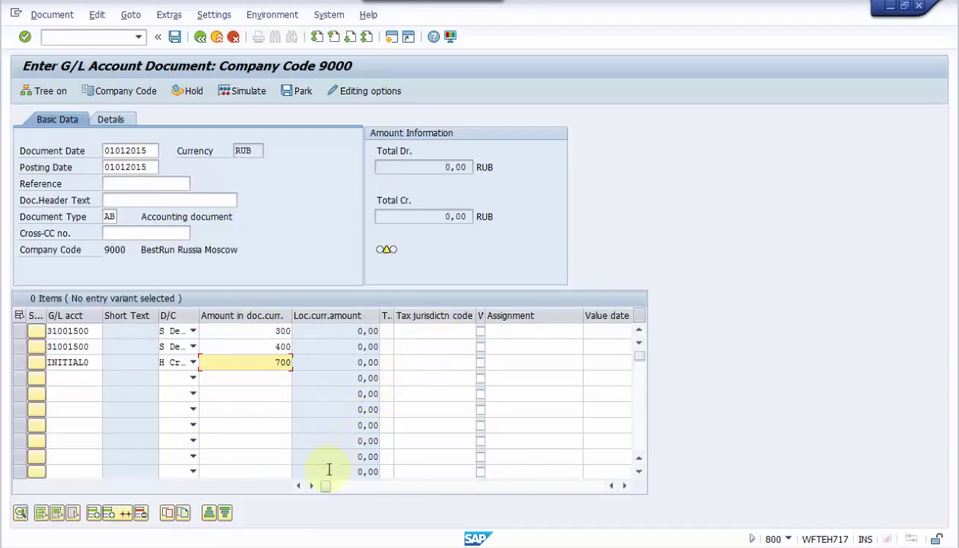
# - Assign cost center 3150 to the first line item and cost center 2100 to the second
pyautogui.moveTo(325, 487); pyautogui.dragTo(353, 485)
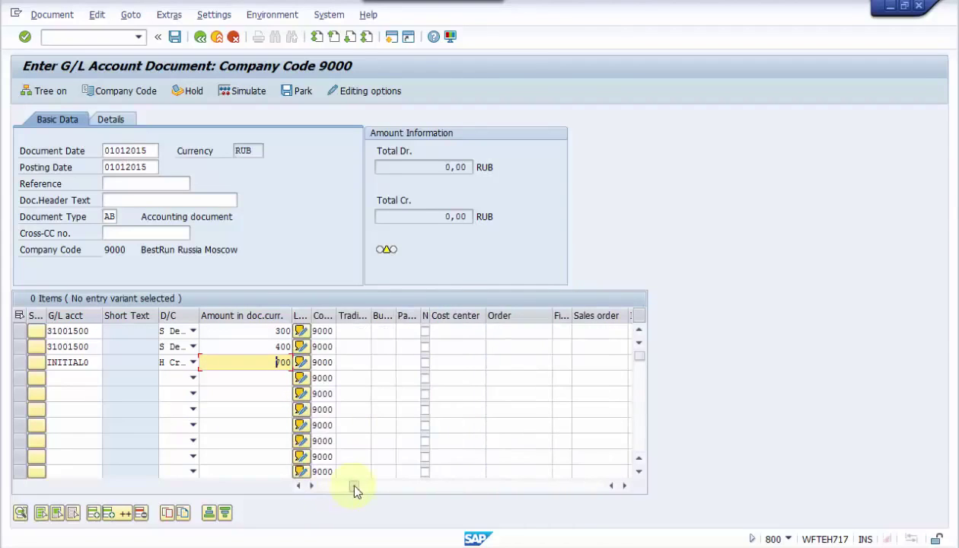
pyautogui.click(449, 332)
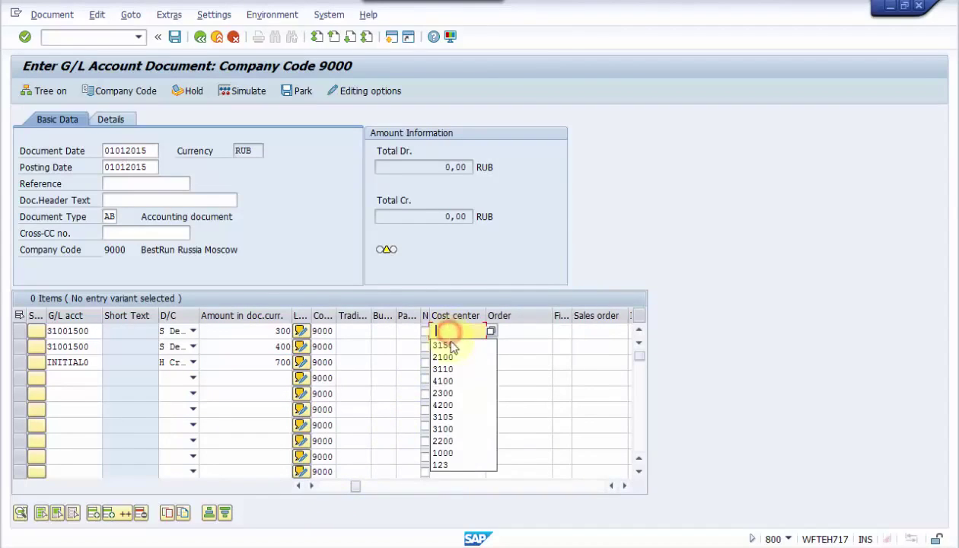
pyautogui.click(449, 341)
pyautogui.click(452, 345)
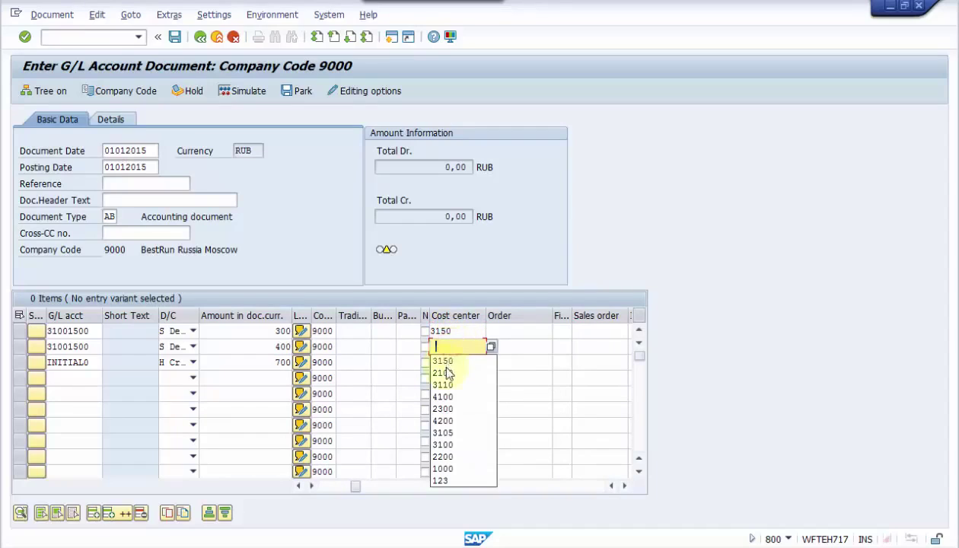
pyautogui.click(446, 372)
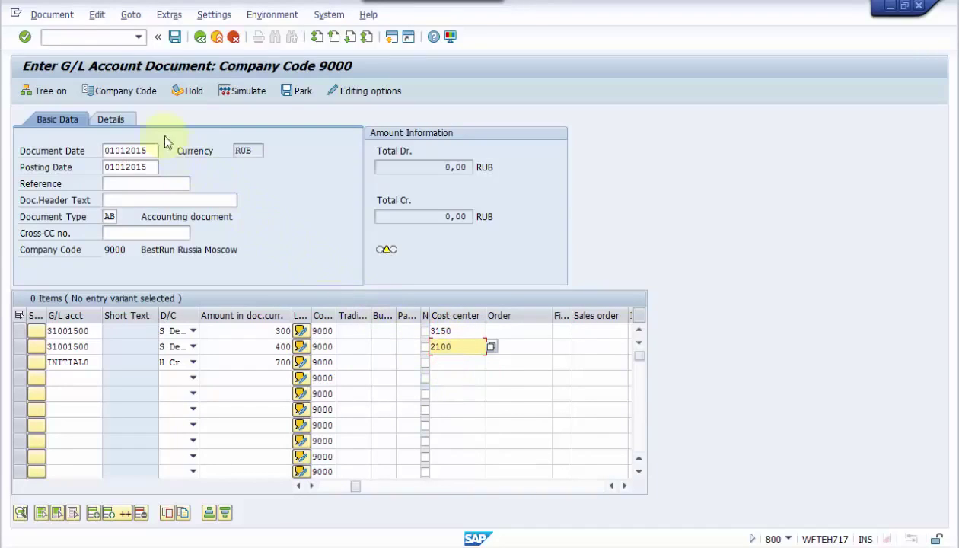
# - Run the general ledger simulation for the entered document, accepting the fiscal year and tax warnings
pyautogui.click(53, 15)
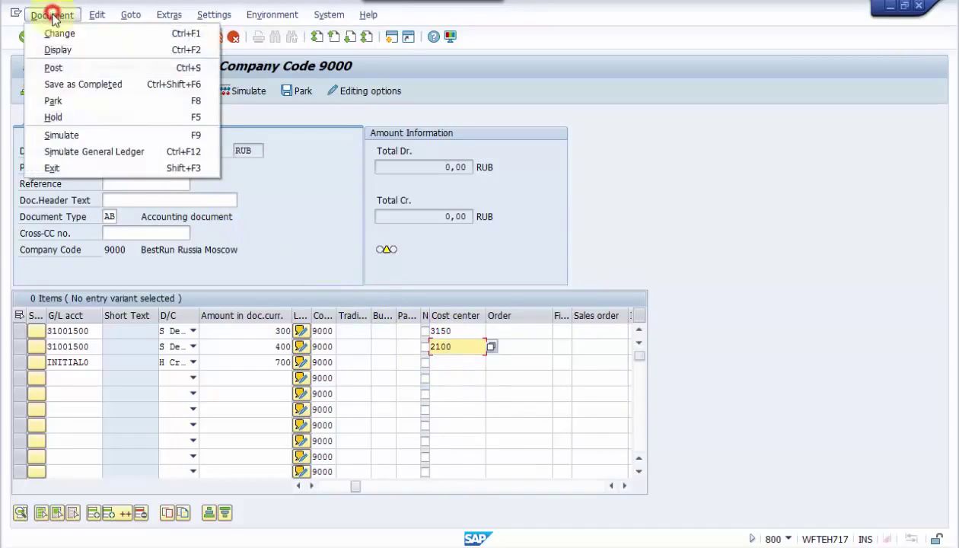
pyautogui.click(73, 150)
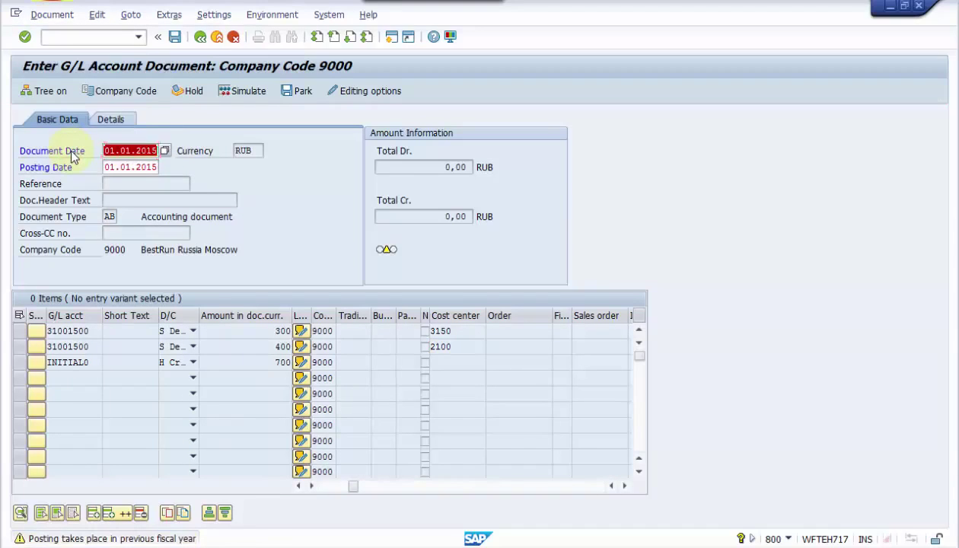
pyautogui.press('Return')
pyautogui.press('Return')
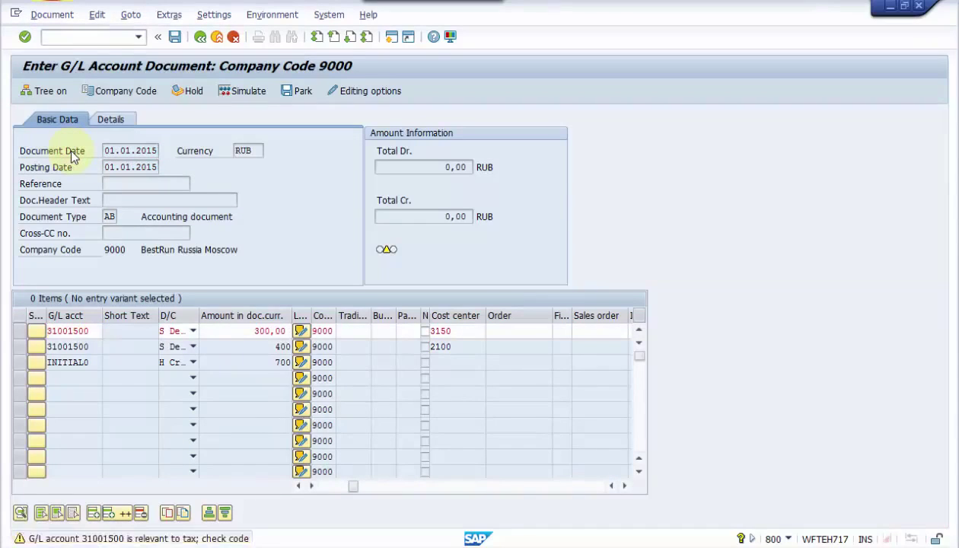
pyautogui.press('Return')
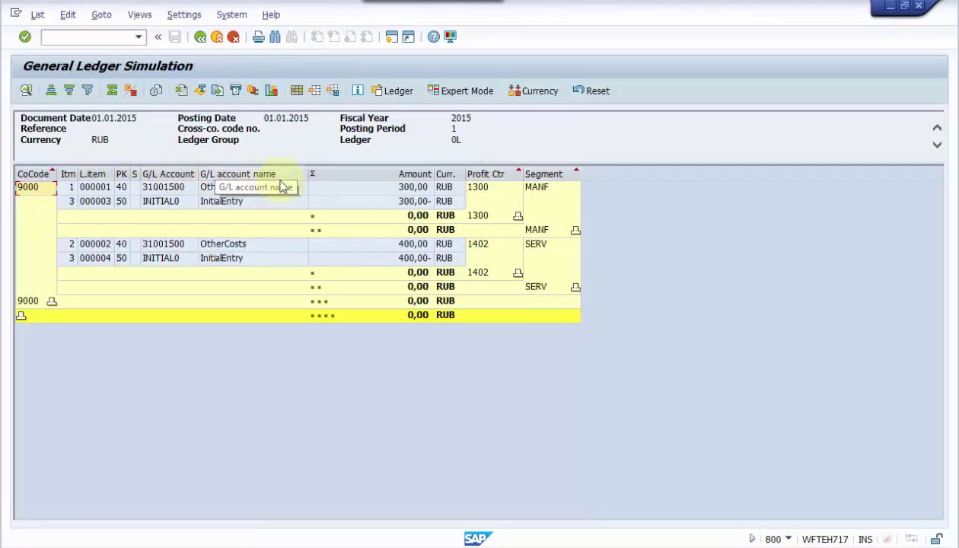
# - Examine the INITIAL0 split lines and the profit center subtotals in the general ledger simulation
pyautogui.click(167, 202)
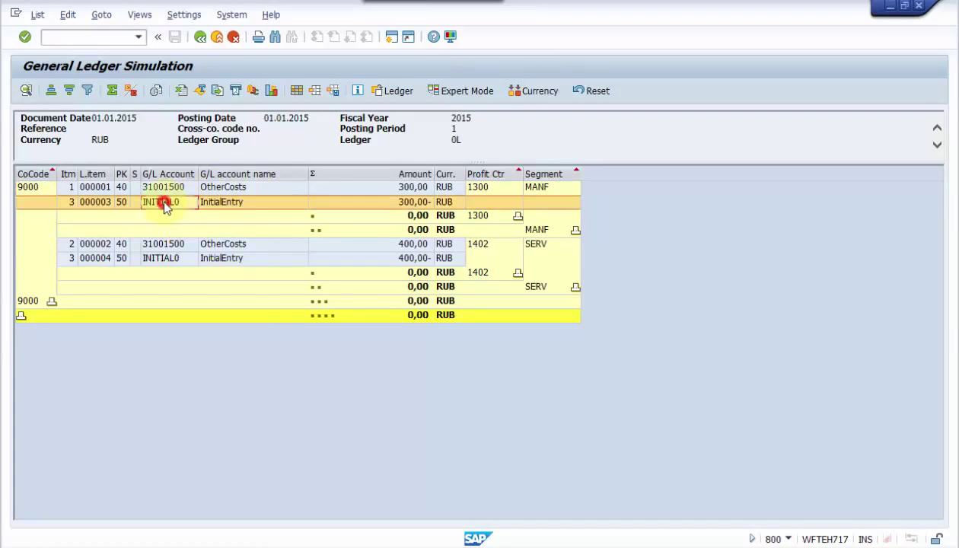
pyautogui.click(162, 260)
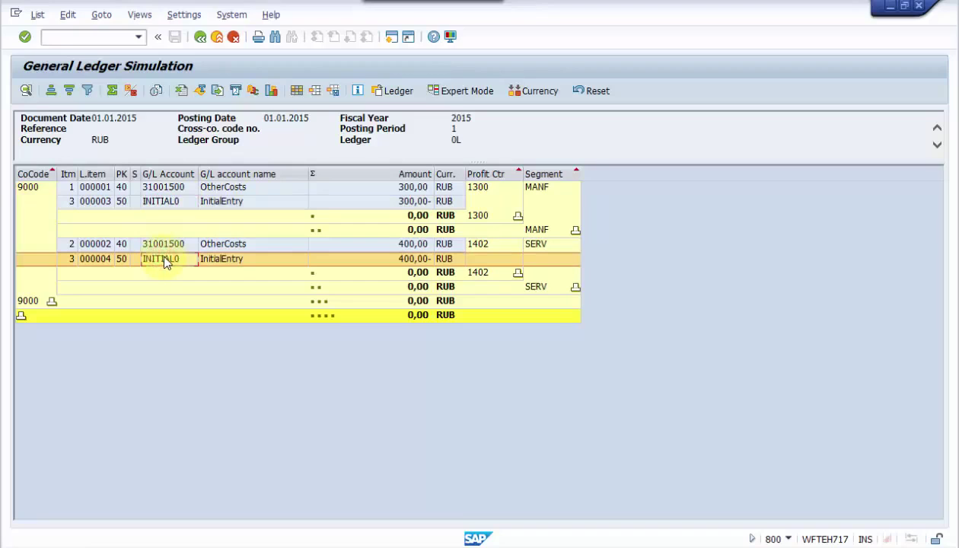
pyautogui.click(397, 216)
pyautogui.click(407, 272)
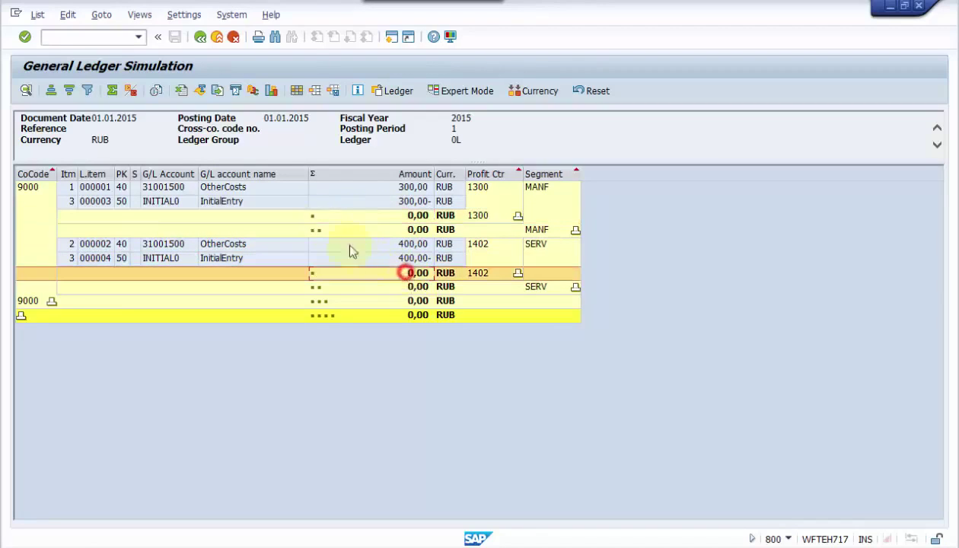
# - Remove Company code, Segment and Profit Center from the sort order of the simulation layout
pyautogui.click(295, 91)
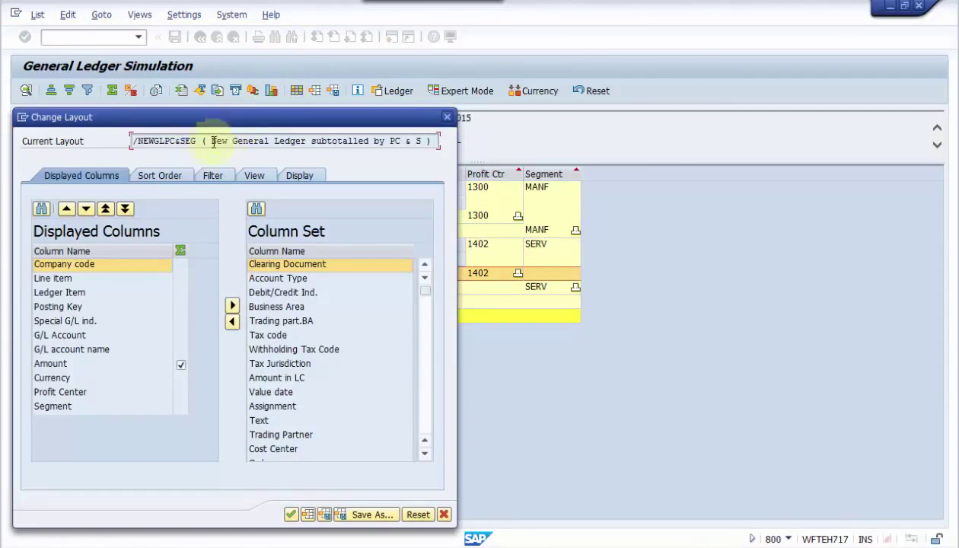
pyautogui.click(169, 174)
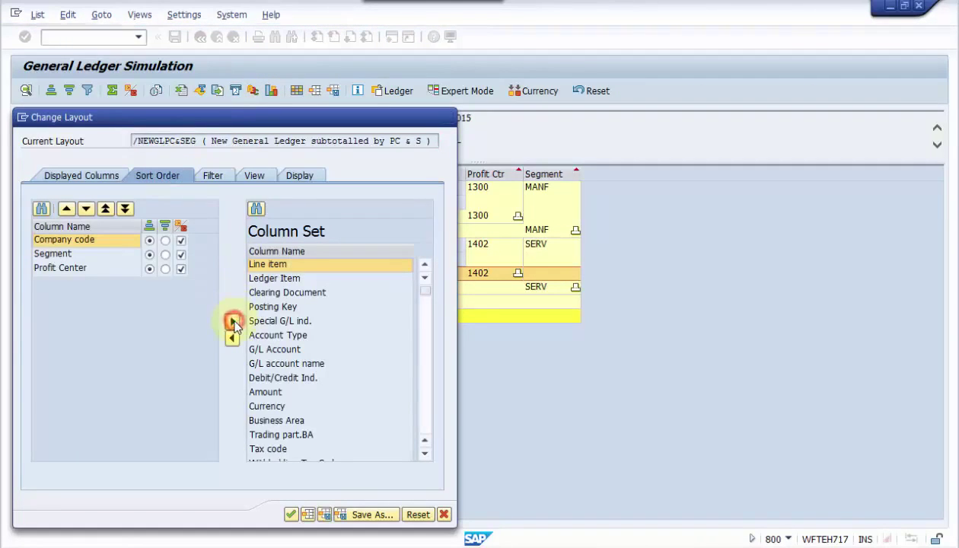
pyautogui.click(232, 322)
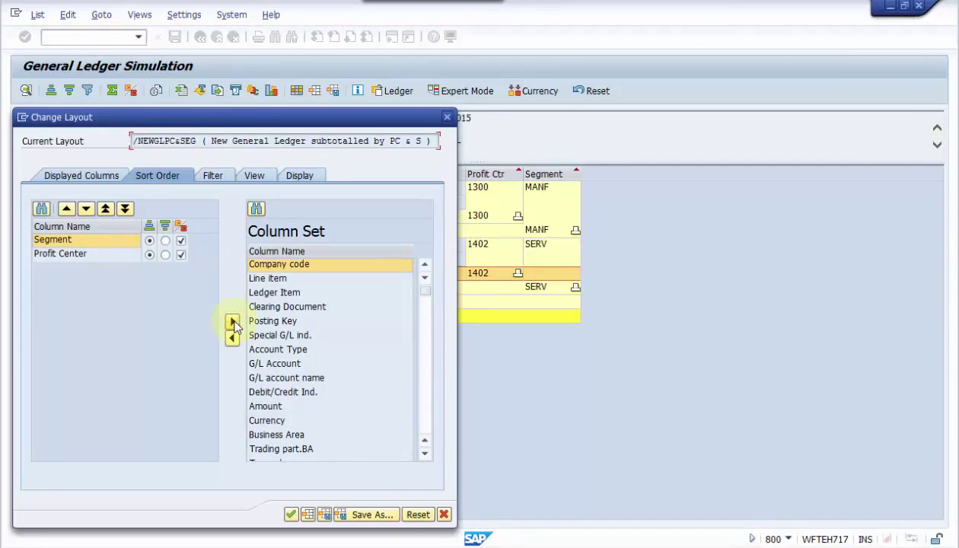
pyautogui.click(232, 322)
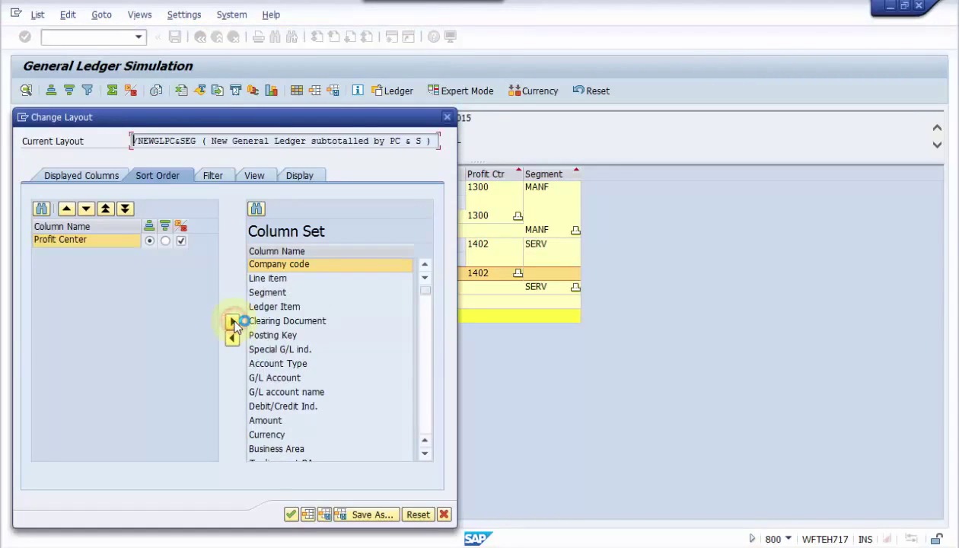
pyautogui.click(232, 322)
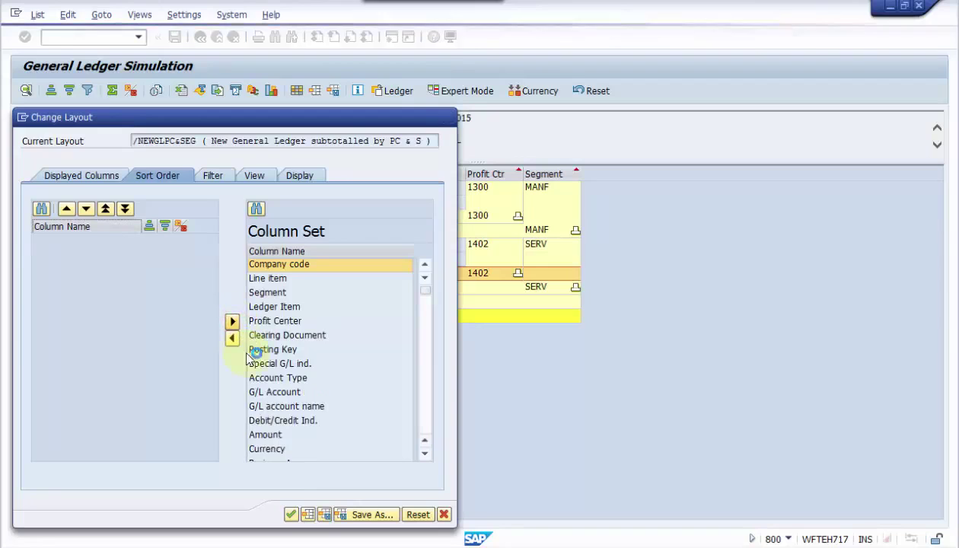
pyautogui.click(291, 514)
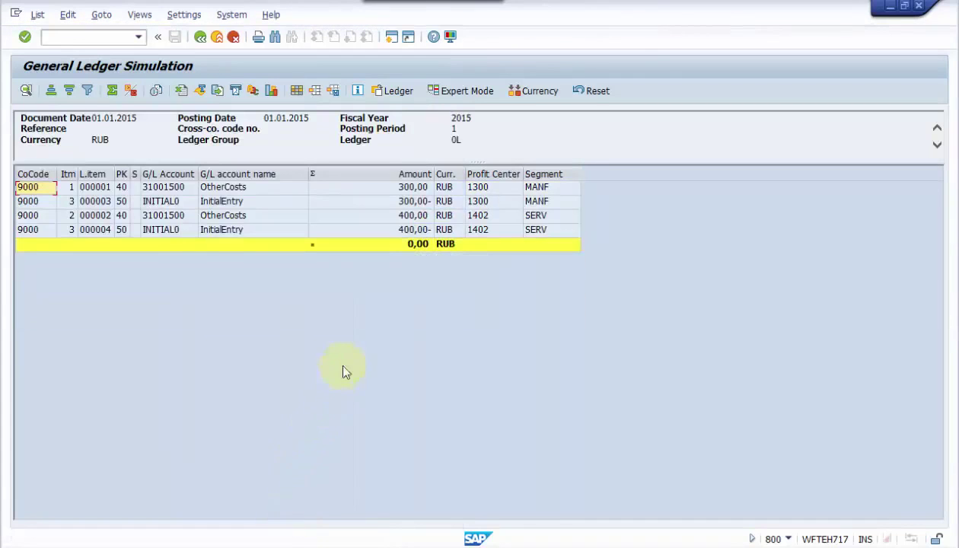
# - Check the amounts and profit centers of the two INITIAL0 lines and the overall total in the unsorted simulation list
pyautogui.click(166, 204)
pyautogui.click(479, 201)
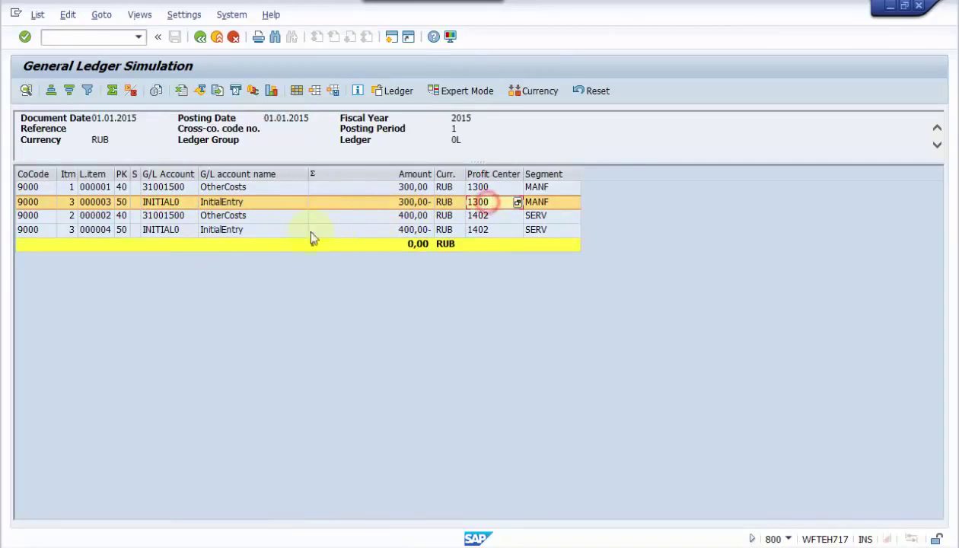
pyautogui.click(150, 231)
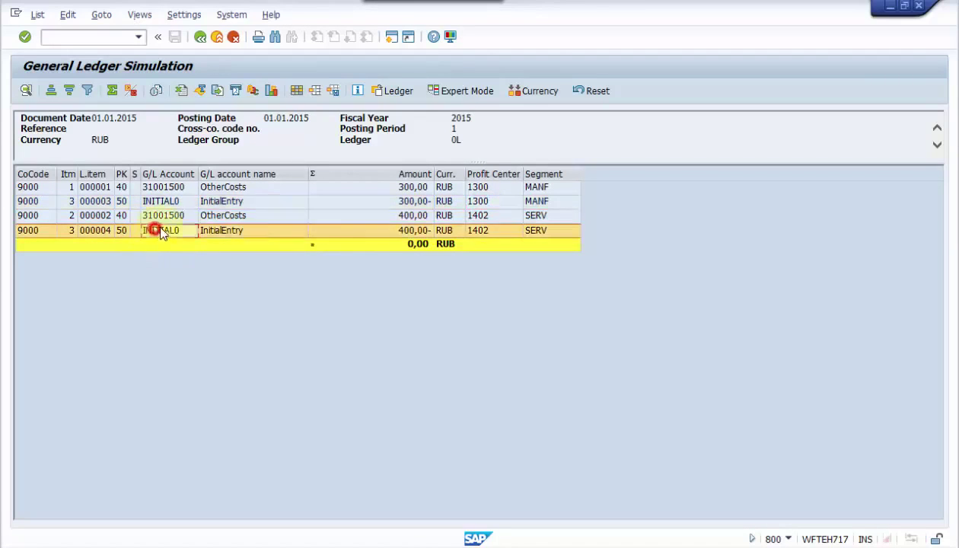
pyautogui.click(411, 230)
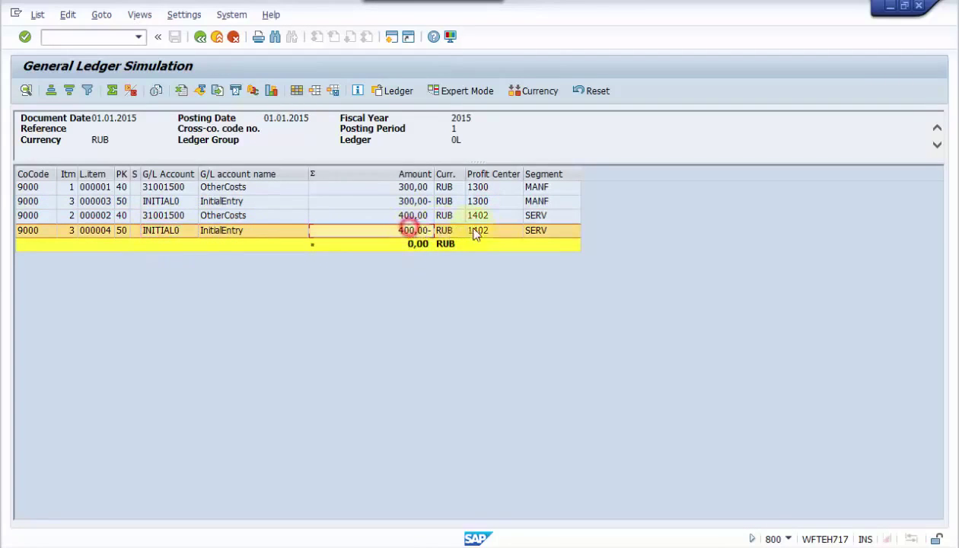
pyautogui.click(404, 242)
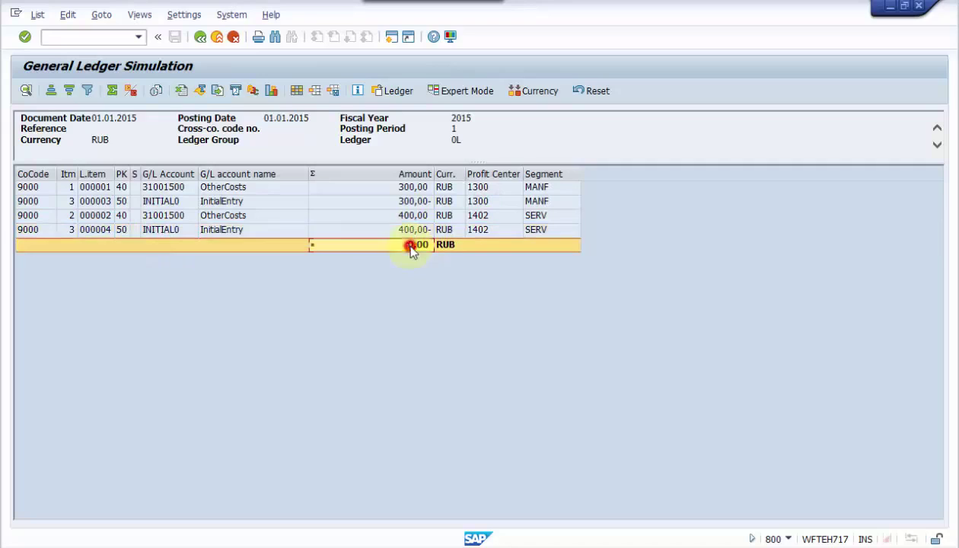
# - Return from the simulation to document entry and post the G/L document, accepting the tax warnings
pyautogui.click(200, 37)
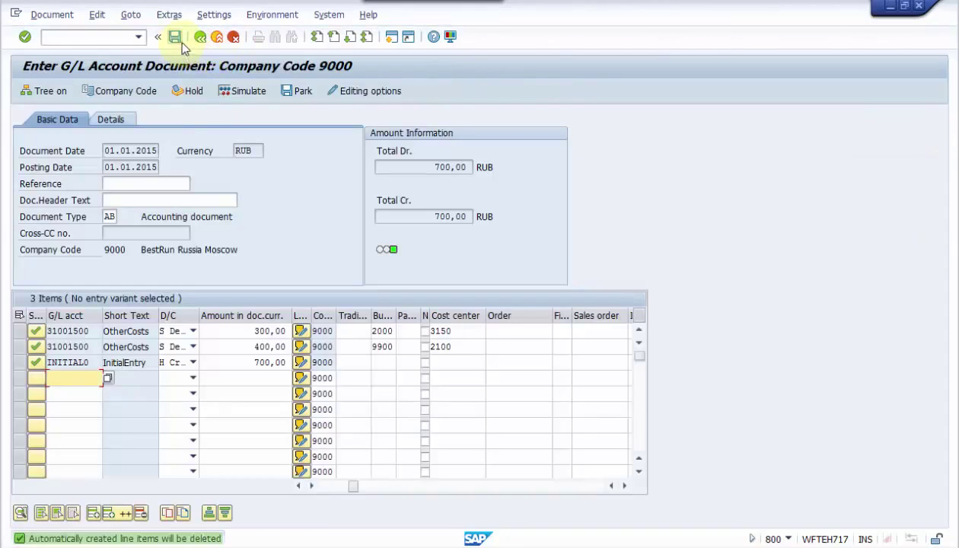
pyautogui.click(174, 38)
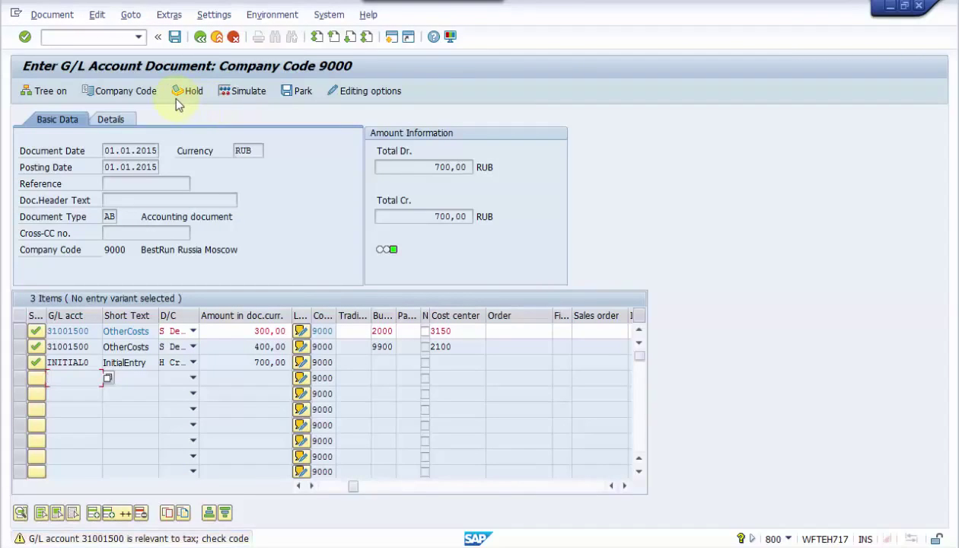
pyautogui.press('Return')
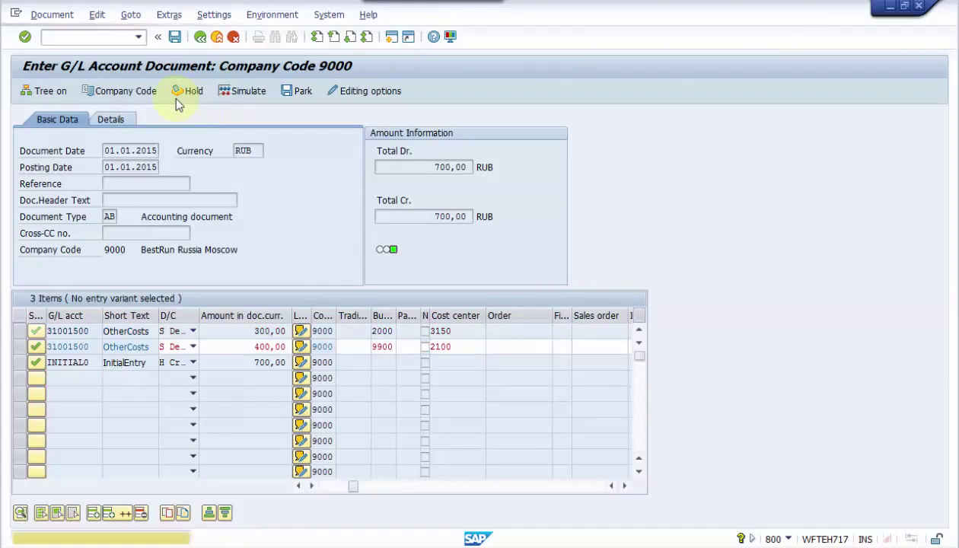
pyautogui.click(174, 97)
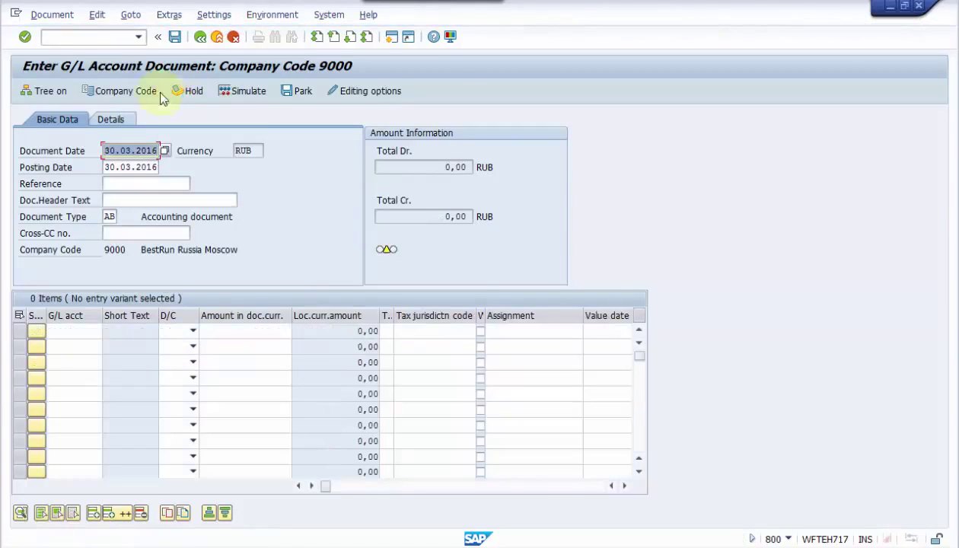
# - Display the posted document and remove Profit Center from the sort order of its data entry view layout
pyautogui.click(52, 15)
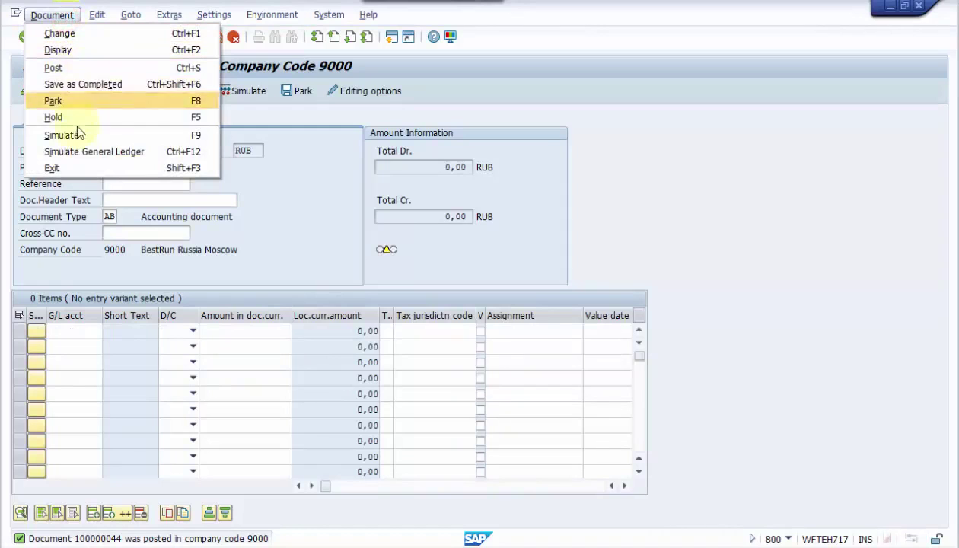
pyautogui.click(73, 49)
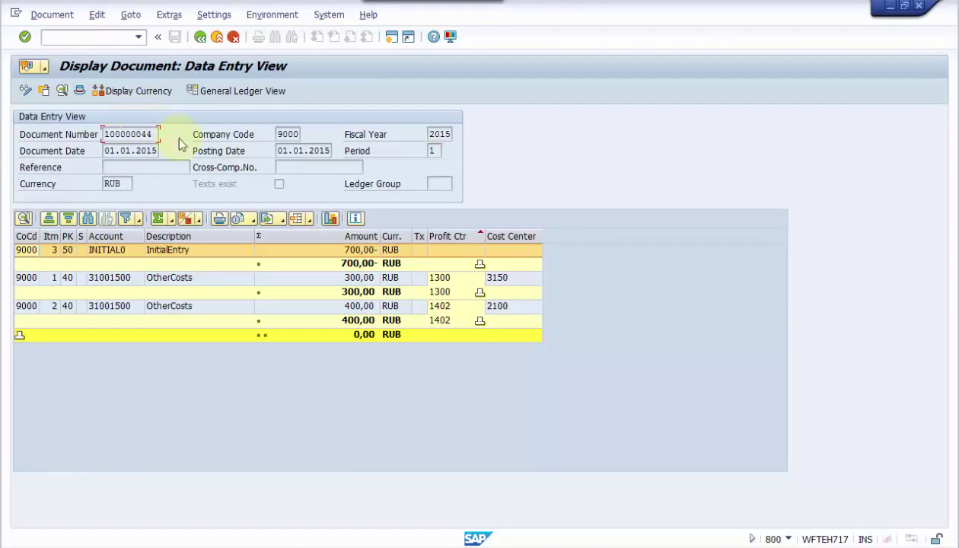
pyautogui.click(310, 220)
pyautogui.click(320, 252)
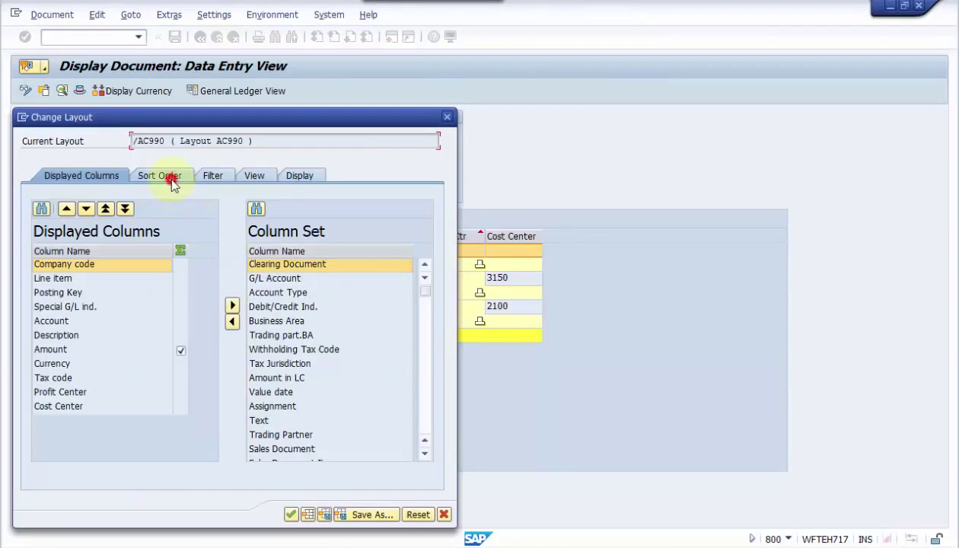
pyautogui.click(172, 181)
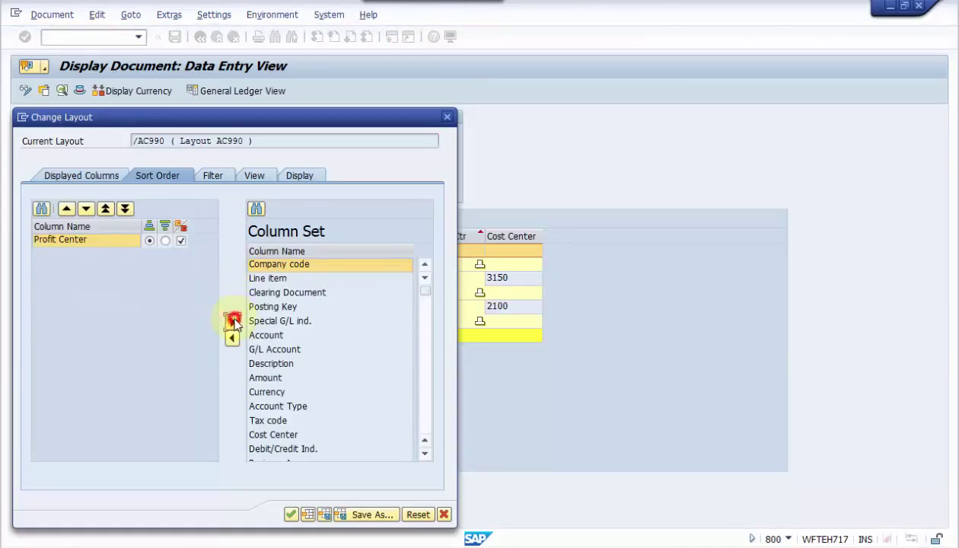
pyautogui.click(232, 320)
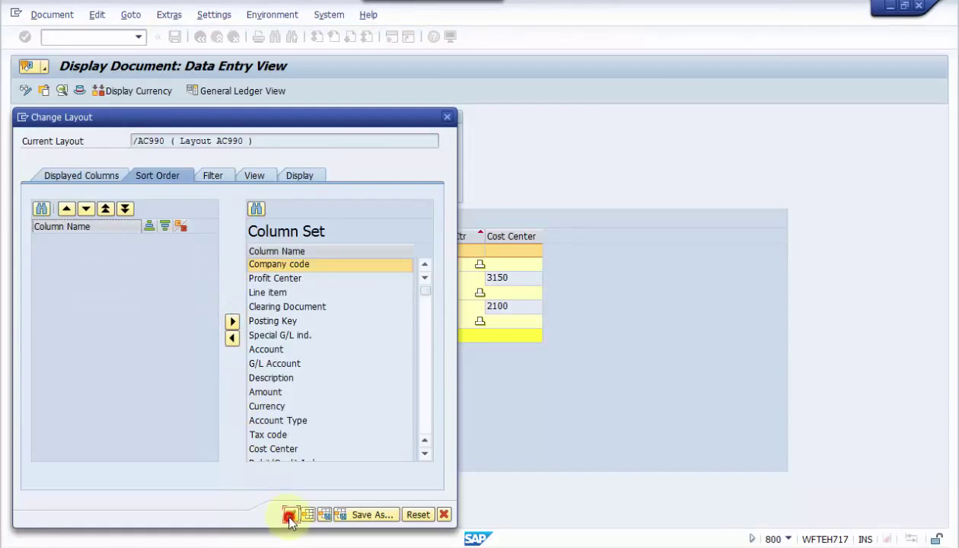
pyautogui.click(290, 515)
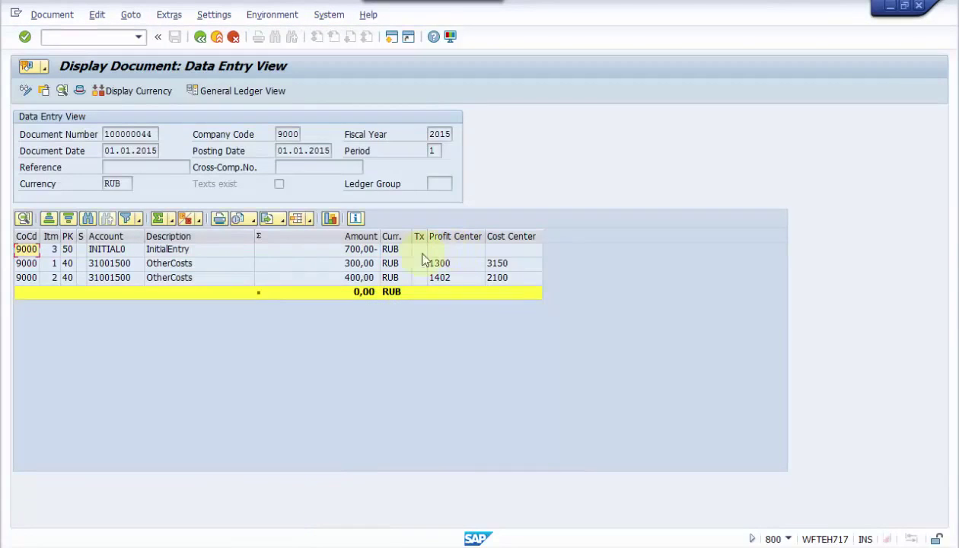
# - Compare the INITIAL0 item in the data entry view with its split lines and profit centers in the general ledger view
pyautogui.click(24, 250)
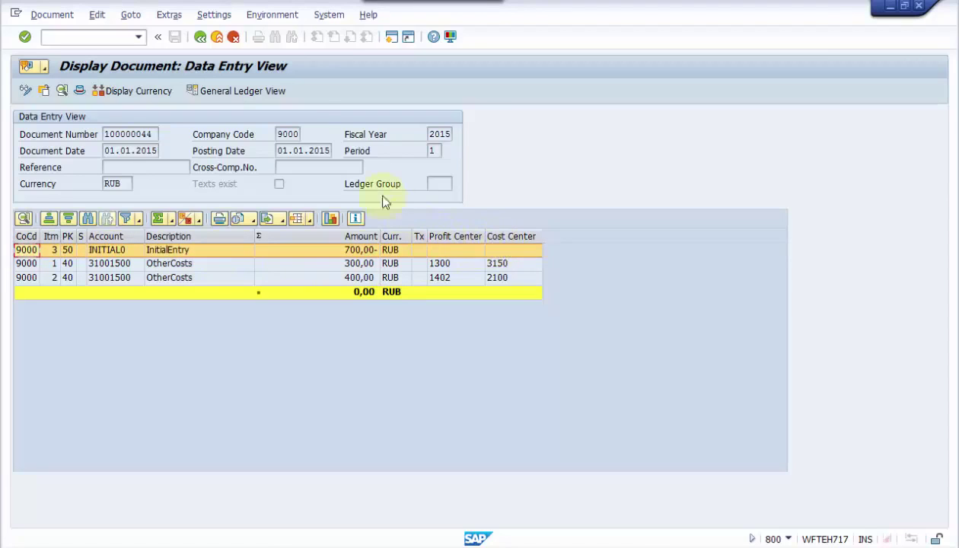
pyautogui.click(255, 95)
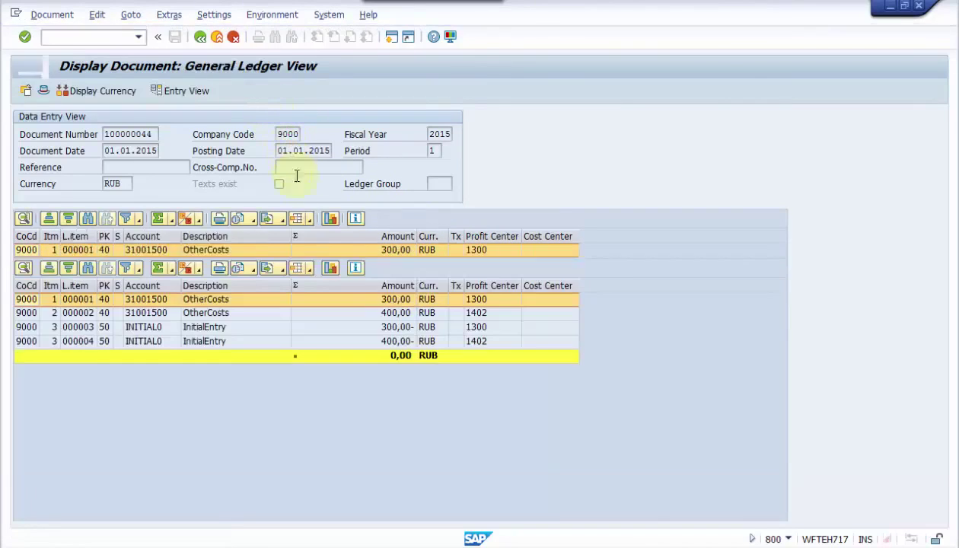
pyautogui.click(154, 329)
pyautogui.click(480, 328)
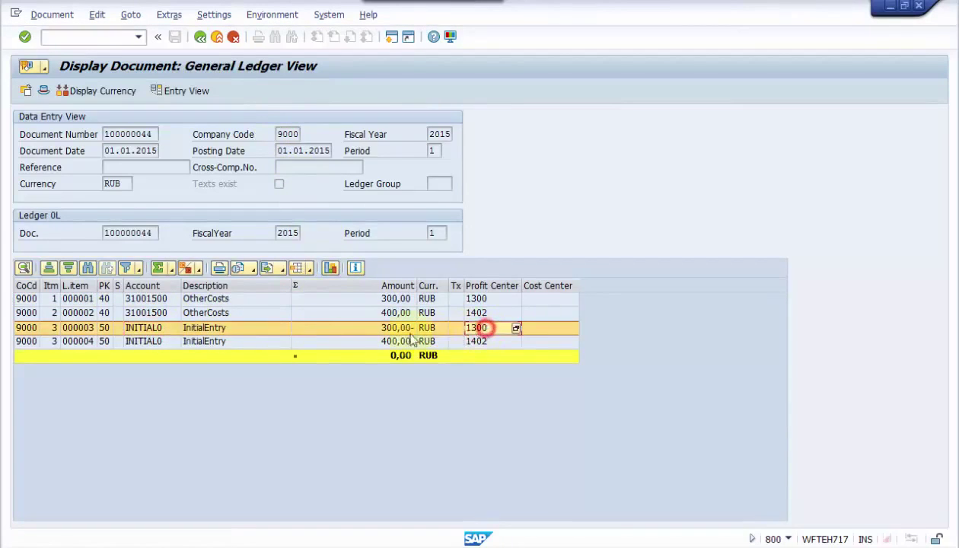
pyautogui.click(156, 342)
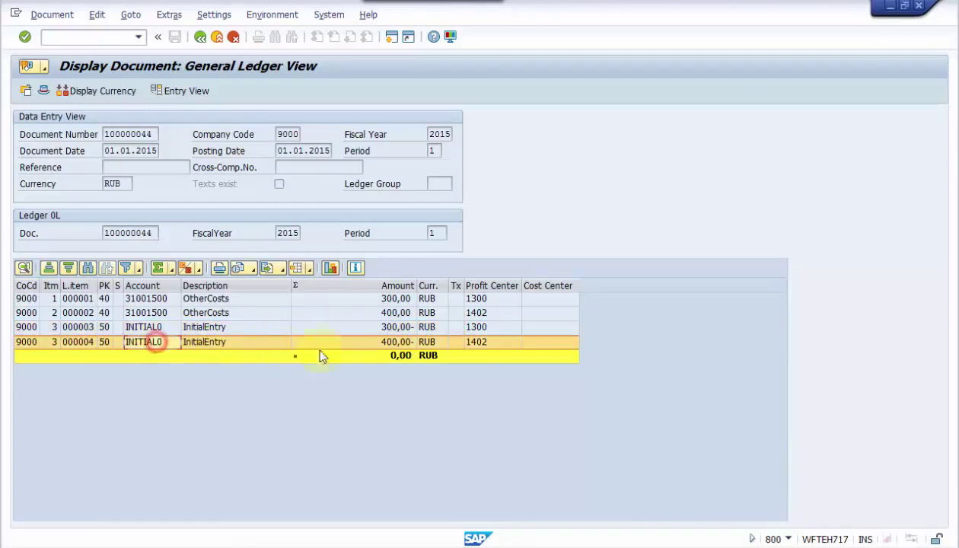
pyautogui.click(479, 344)
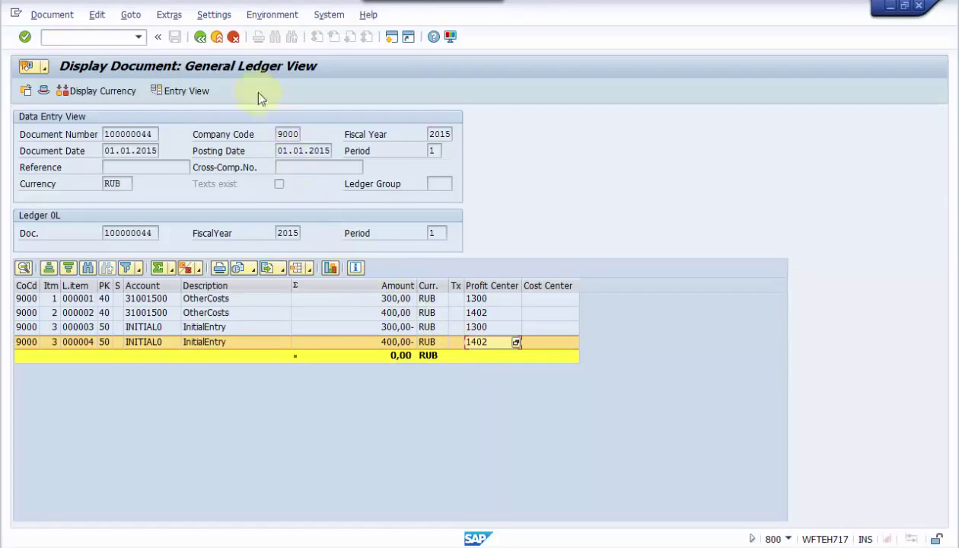
# - Leave the document display and exit G/L document entry to the SAP Easy Access screen, discarding unsaved data
pyautogui.click(218, 38)
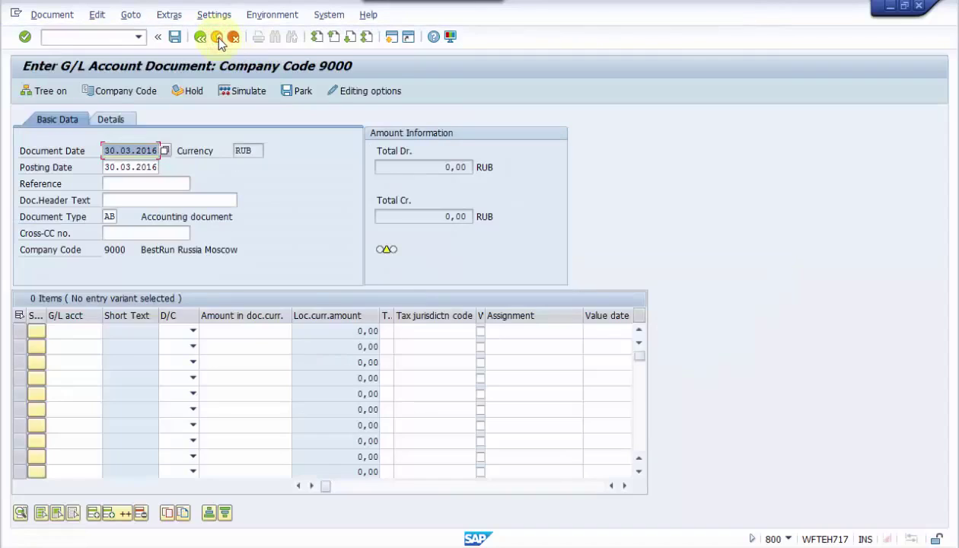
pyautogui.click(217, 38)
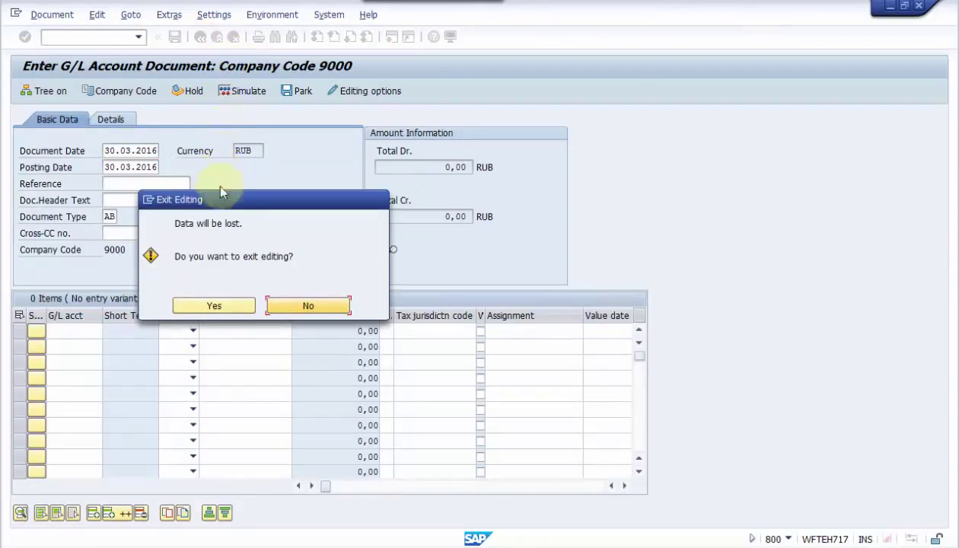
pyautogui.click(233, 305)
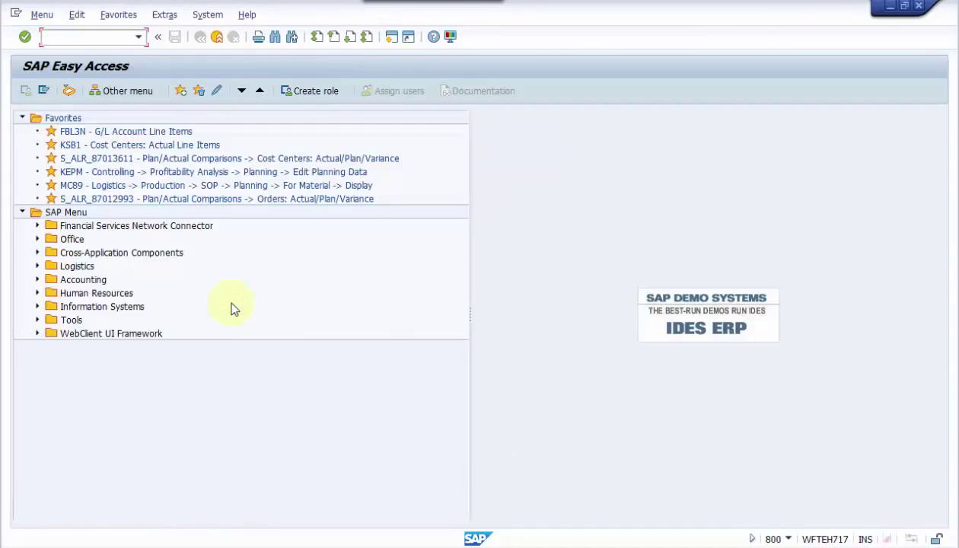